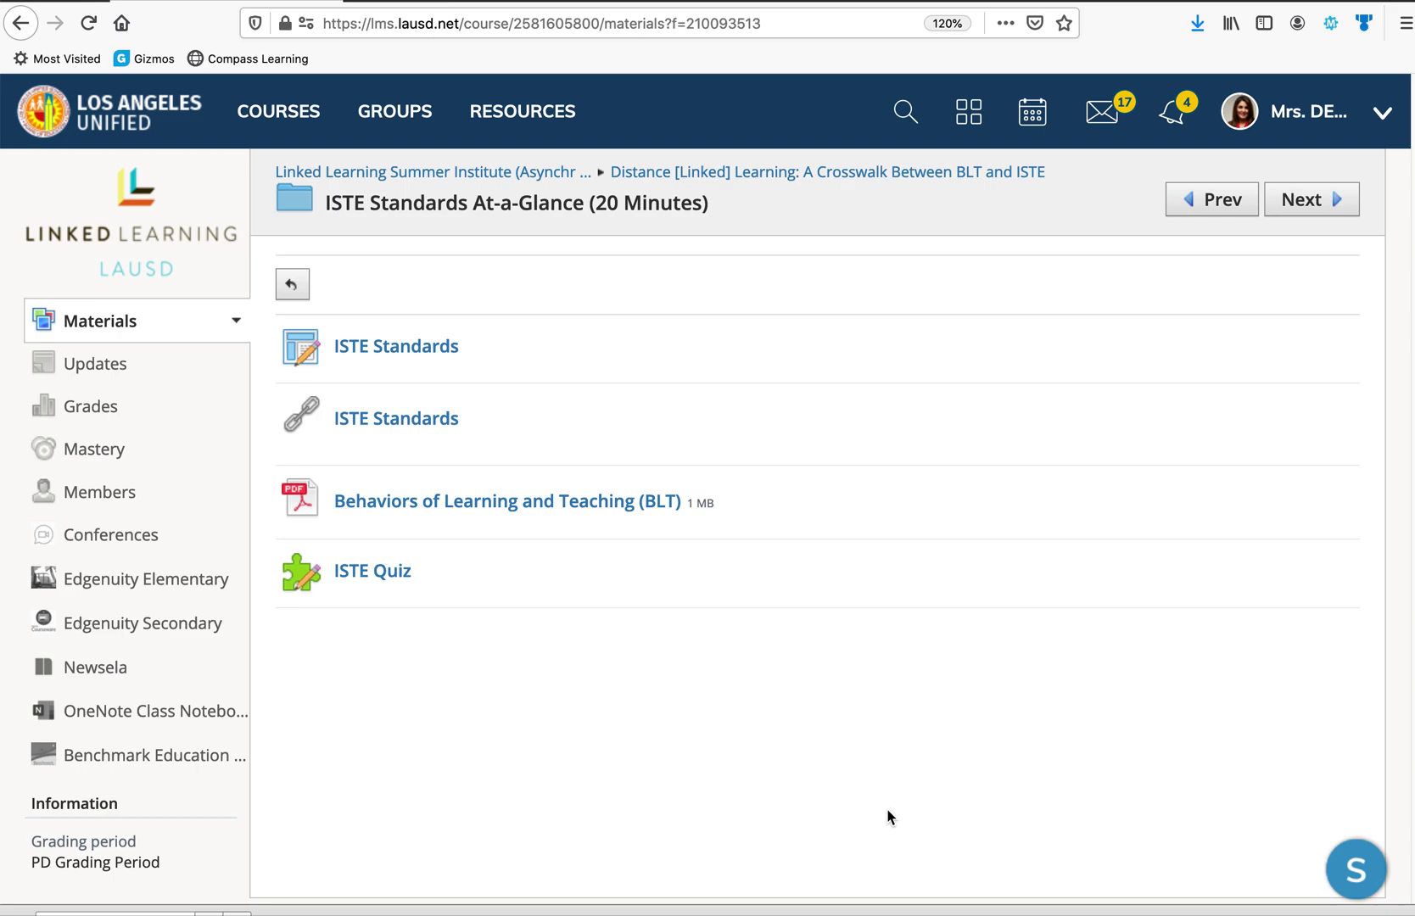
Go to the ISTE Standards assignment from the course materials list
click(408, 357)
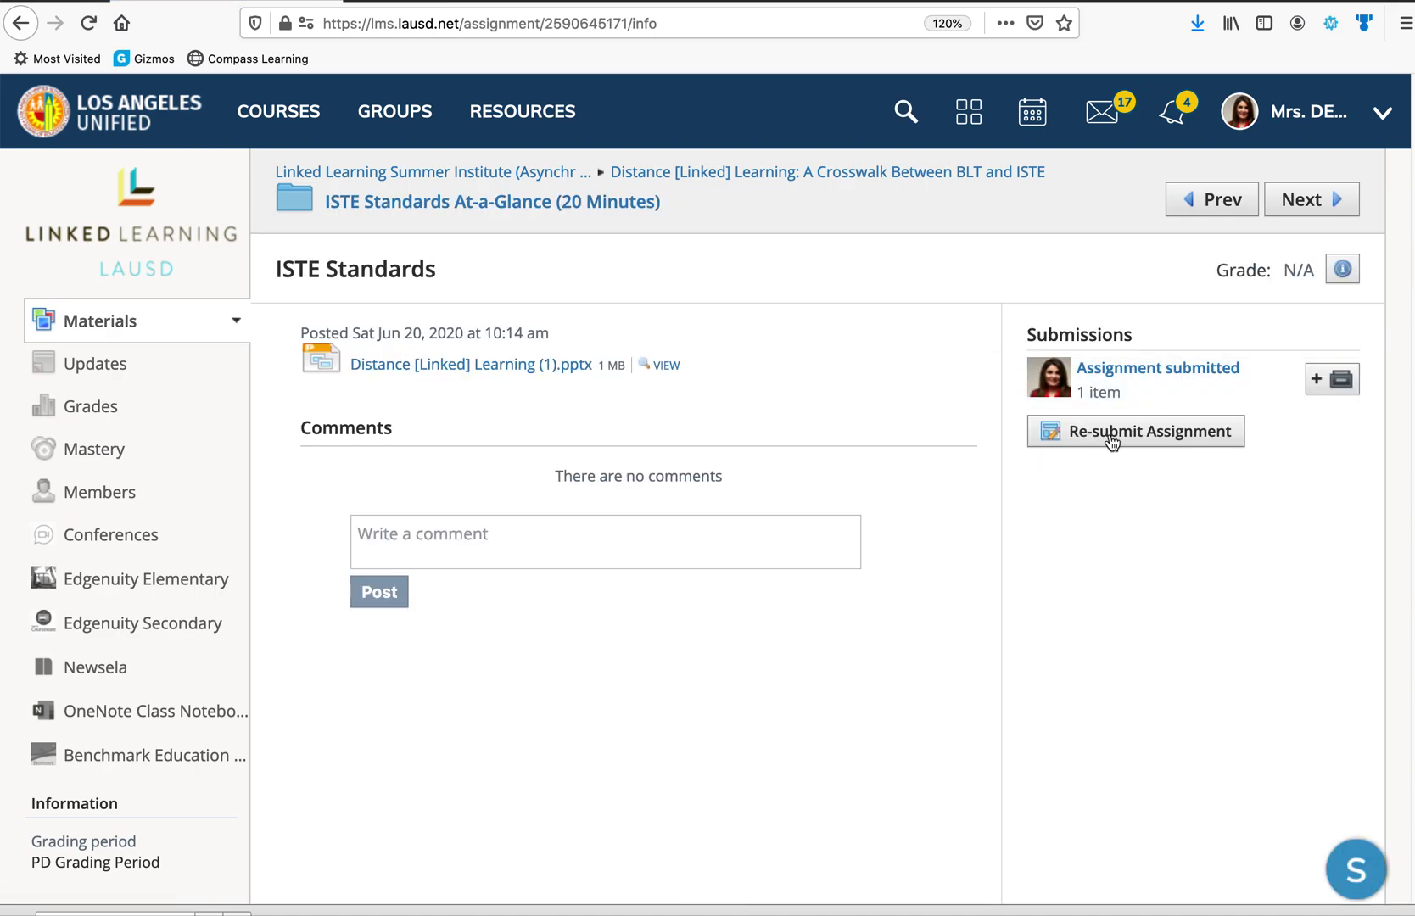
mouse_move(1172, 379)
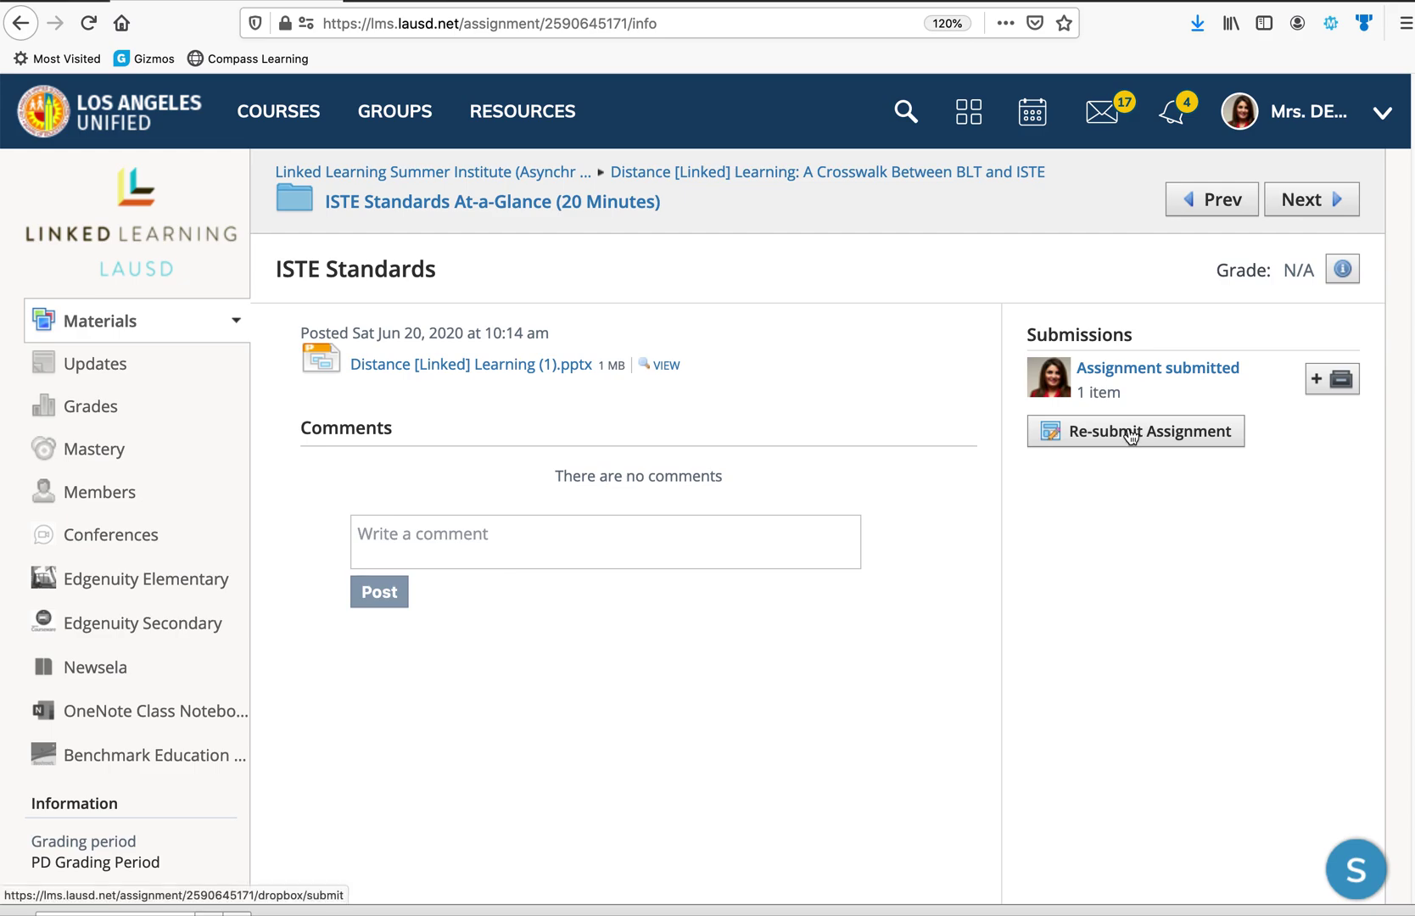
Begin resubmitting and attach the 5.33.51 PM screenshot from the Desktop folder
click(1134, 432)
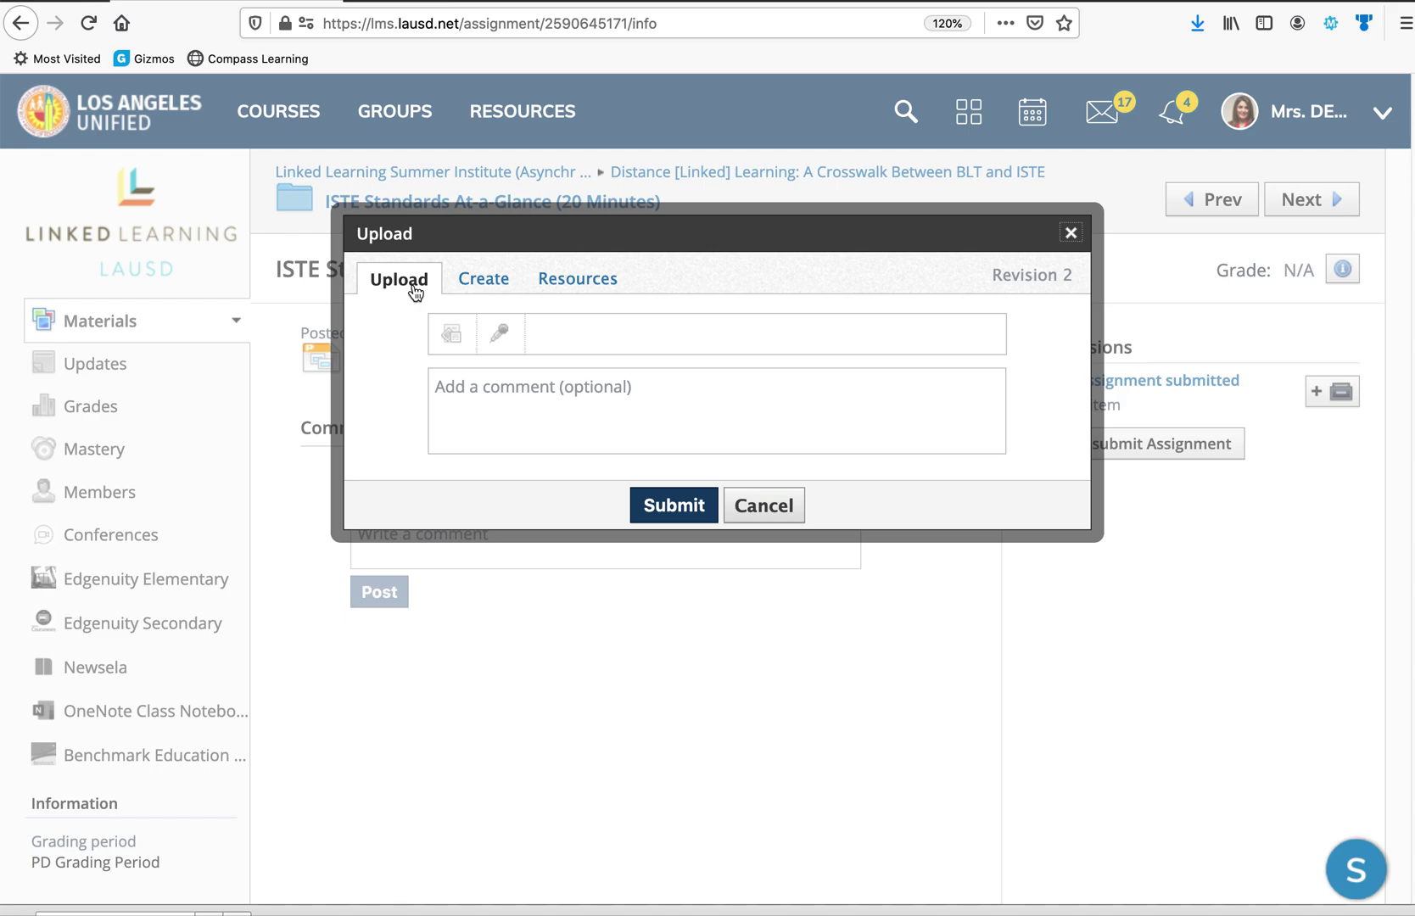
click(452, 337)
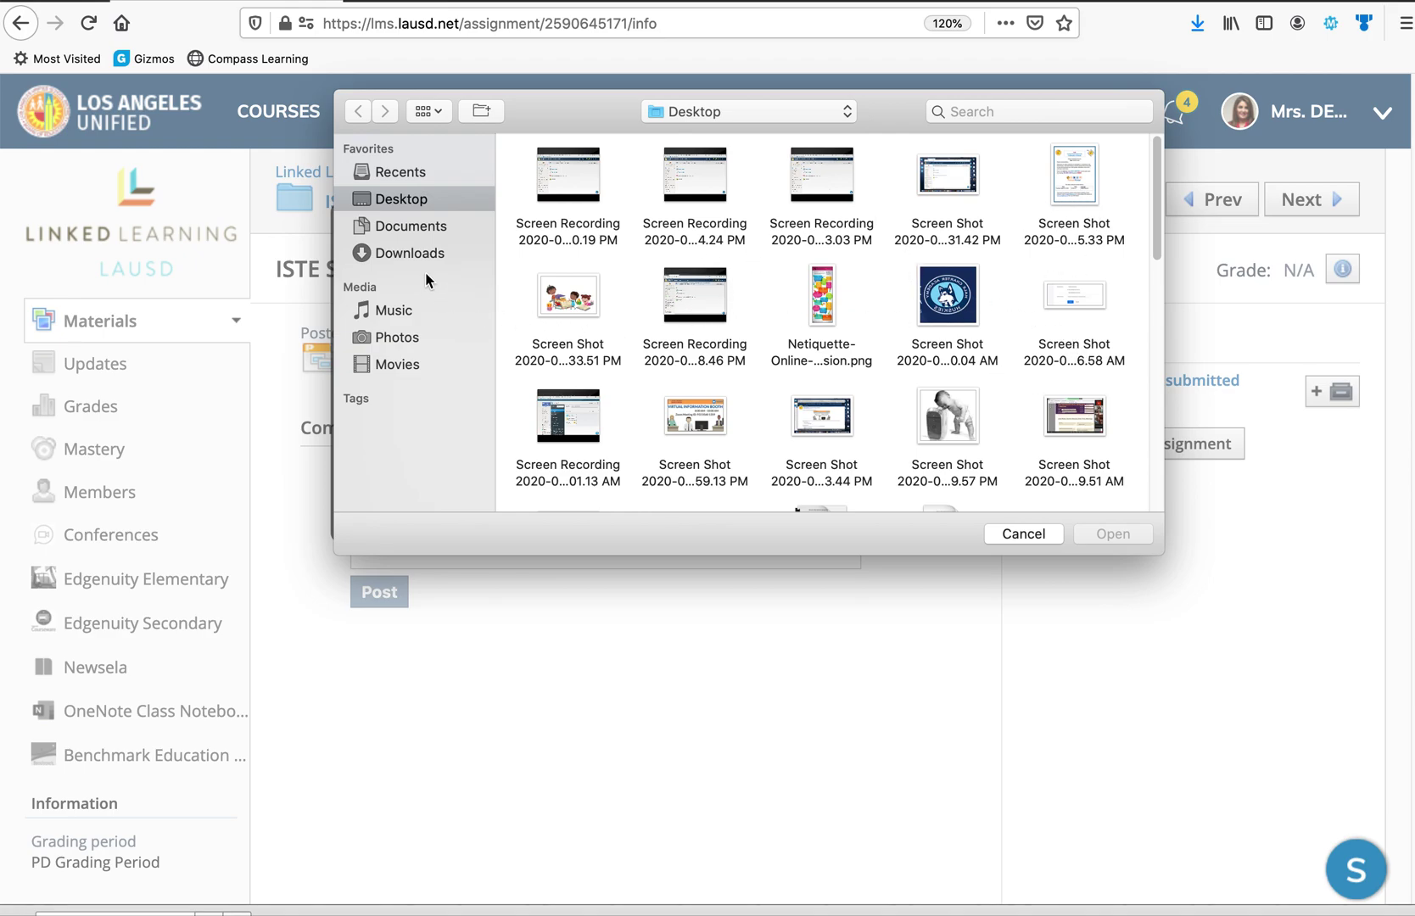
click(415, 229)
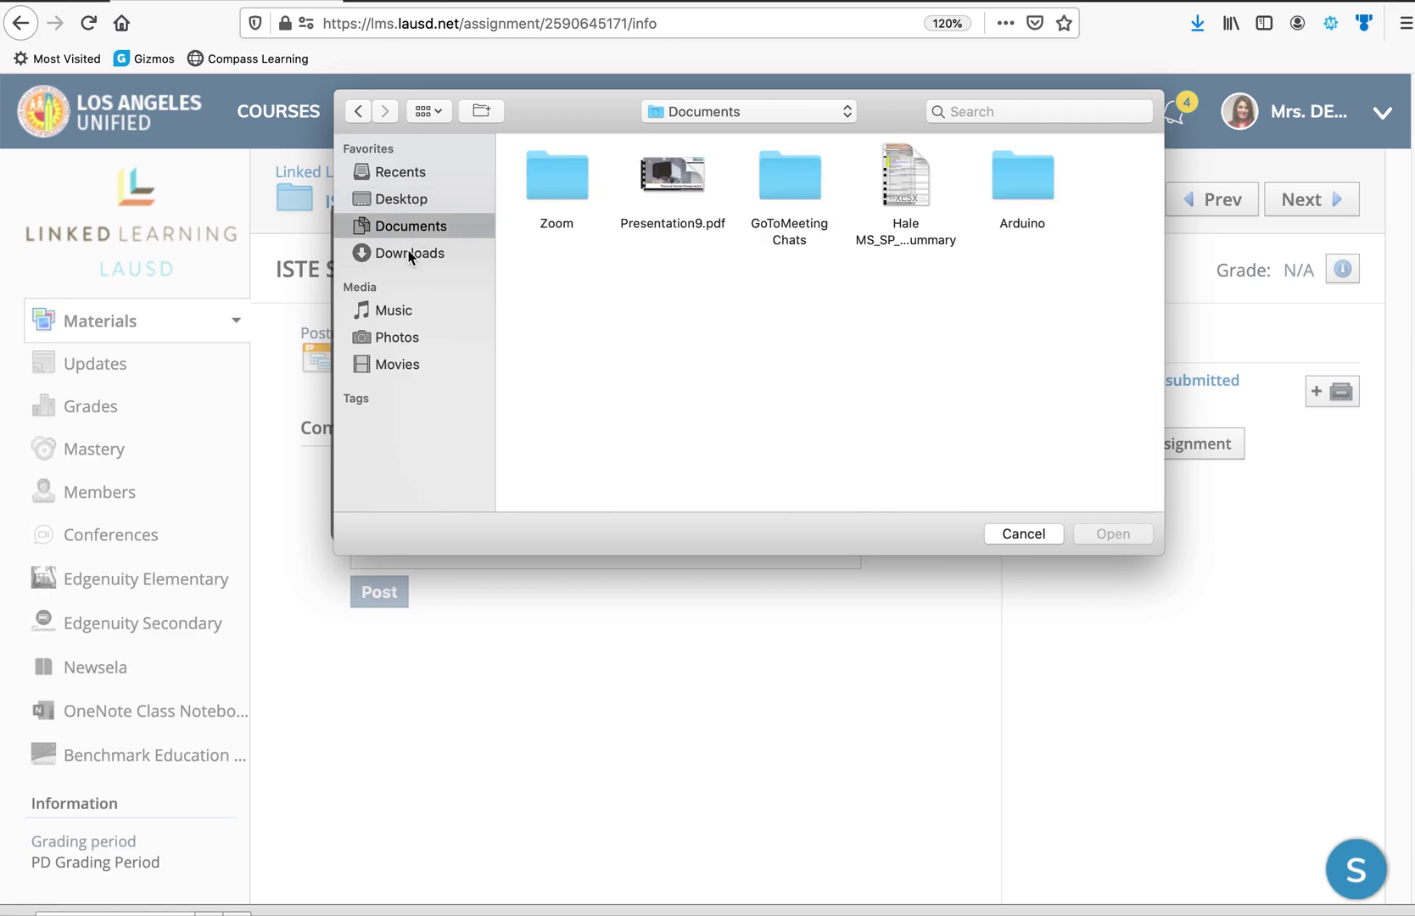
click(409, 203)
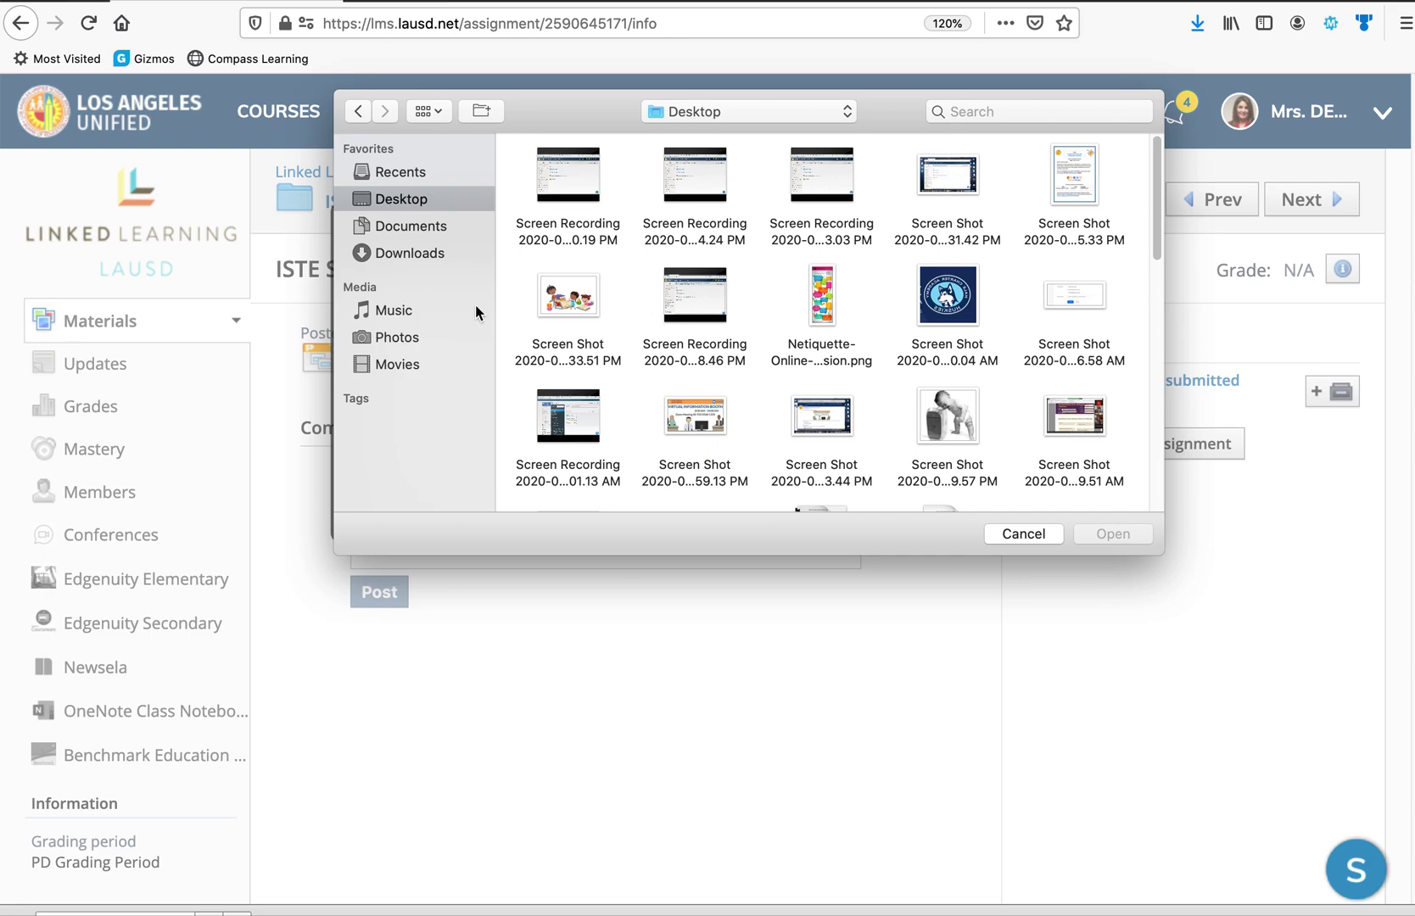
double_click(568, 295)
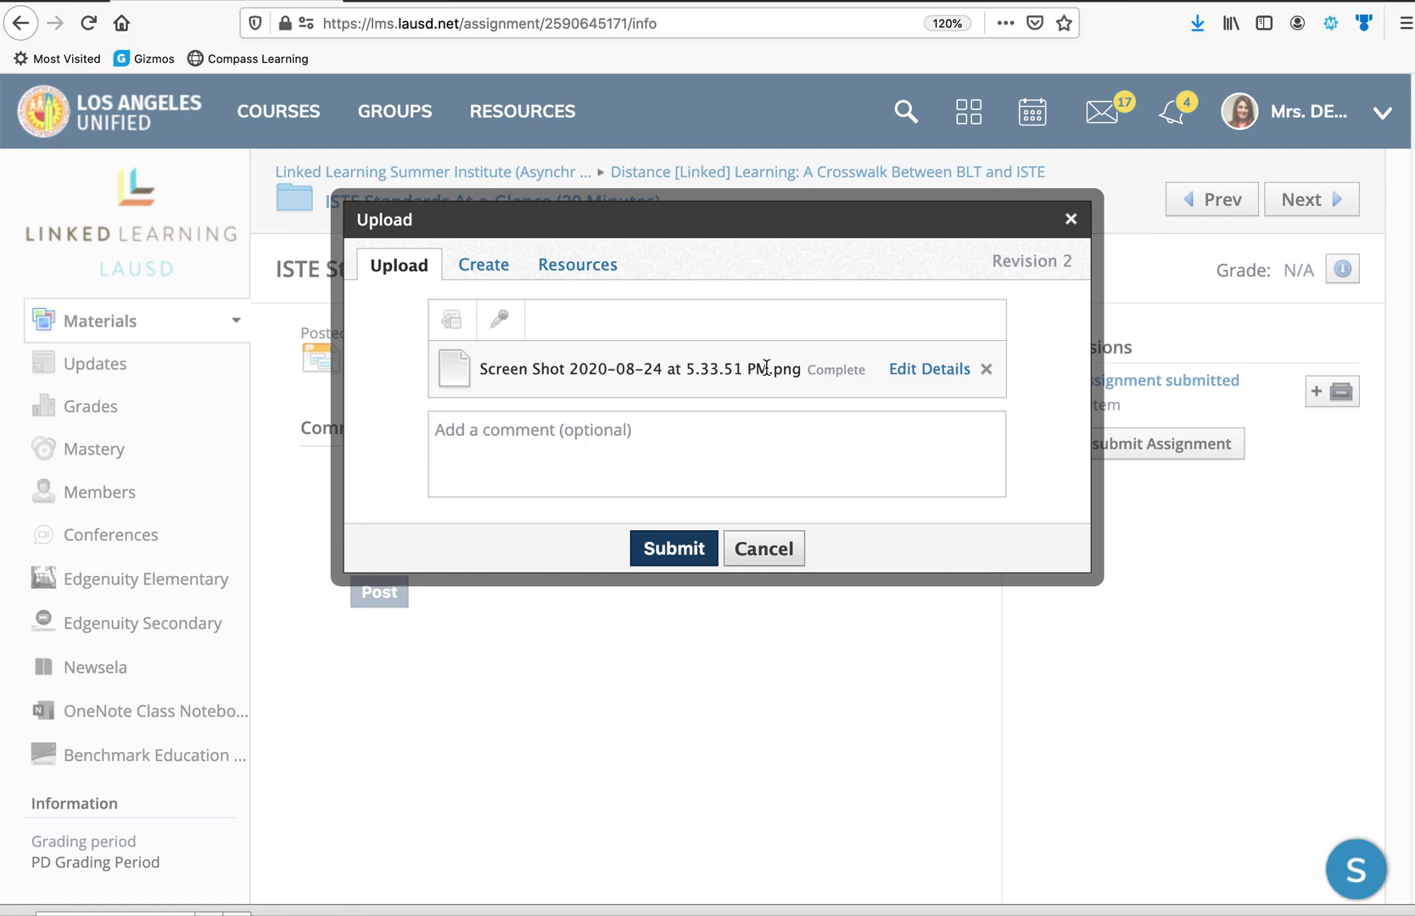
Write an optional comment, then remove the screenshot attachment and clear the comment
click(632, 432)
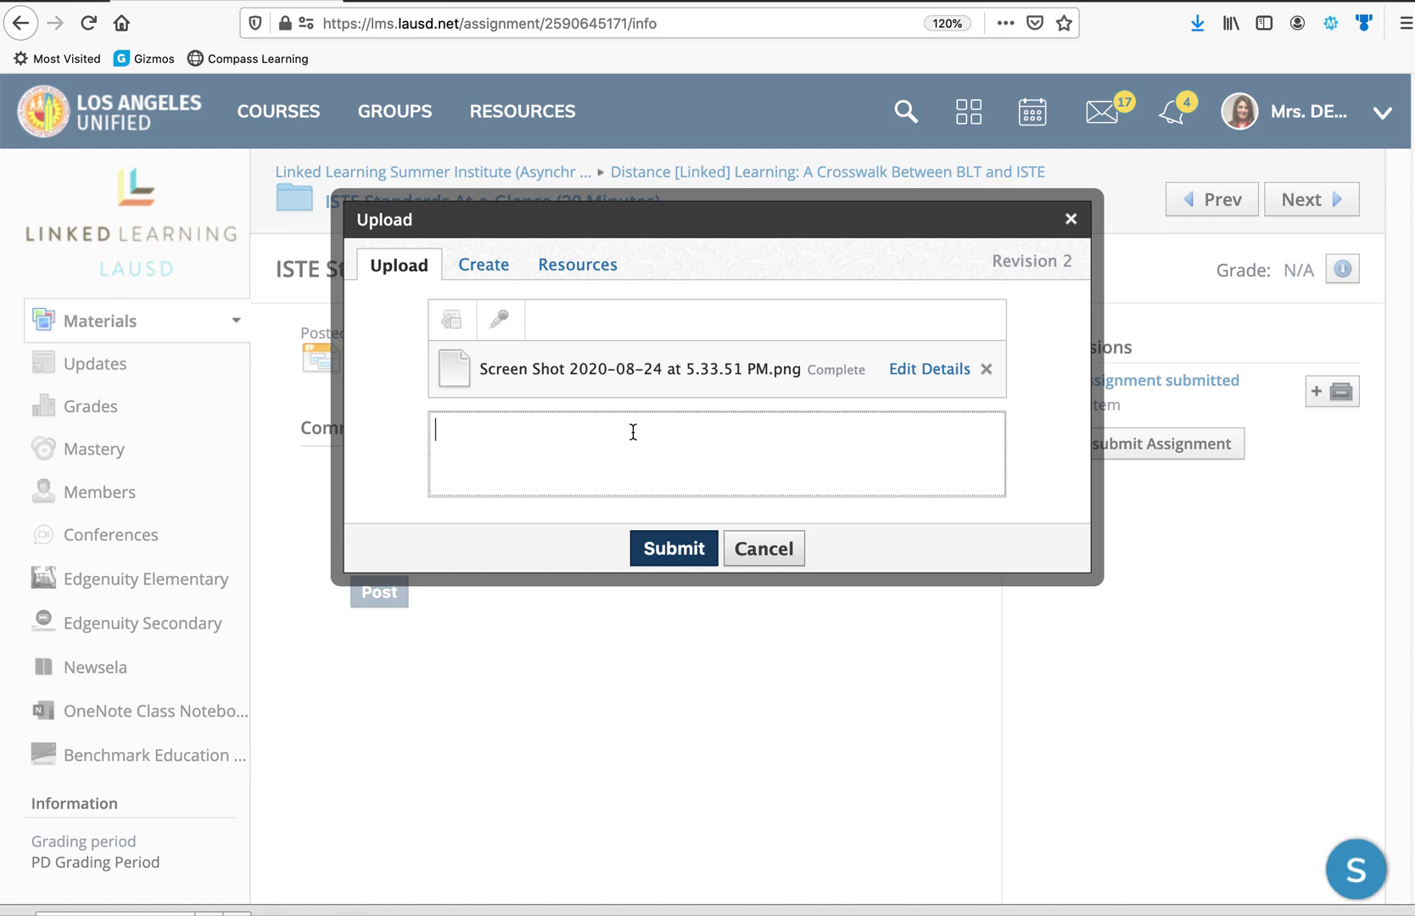
text(This is )
text(my comme)
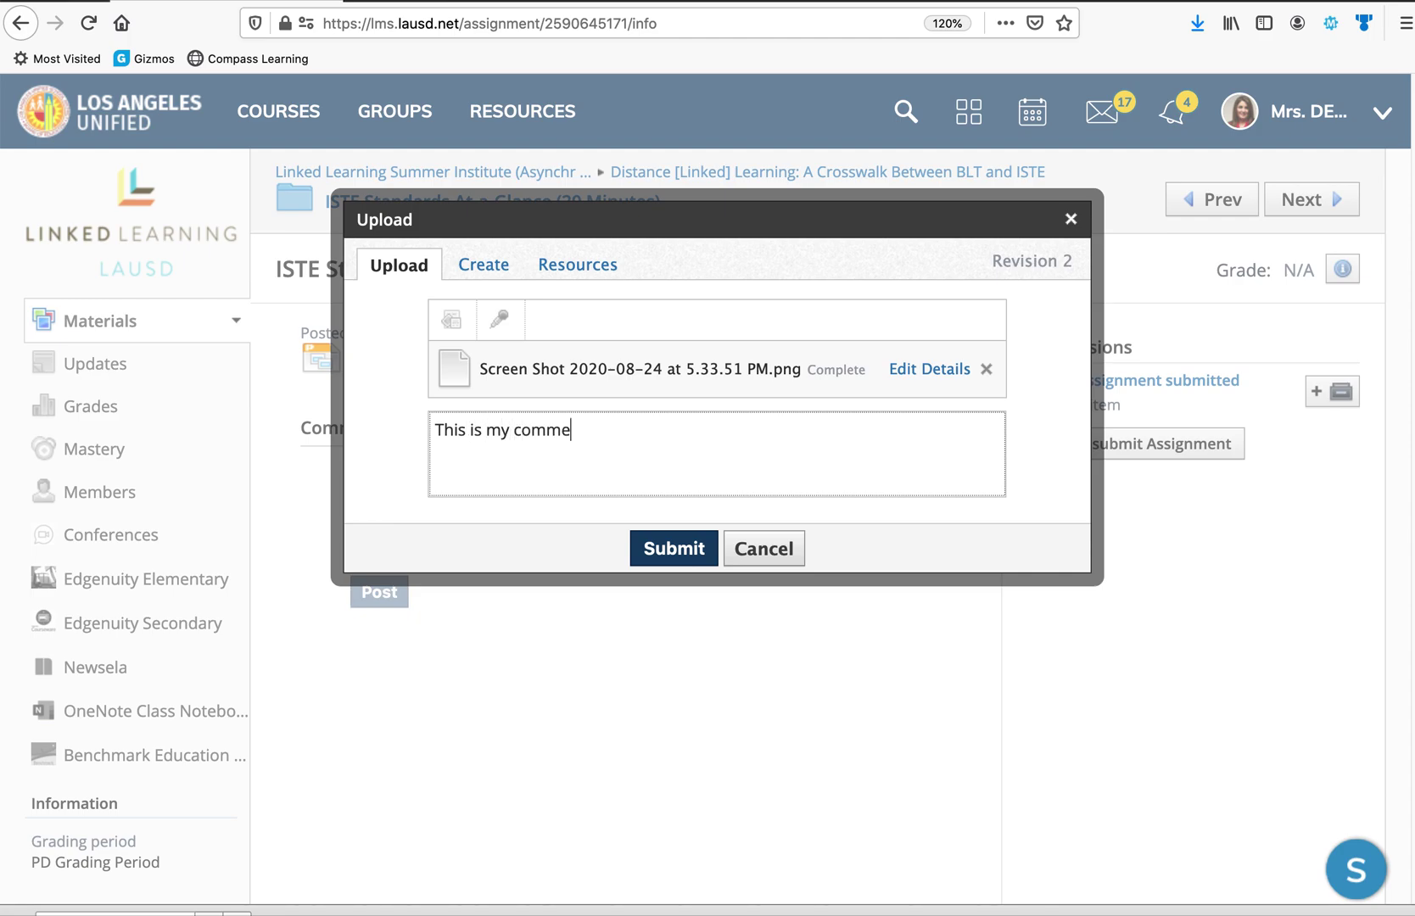
text(nt)
click(985, 368)
click(676, 370)
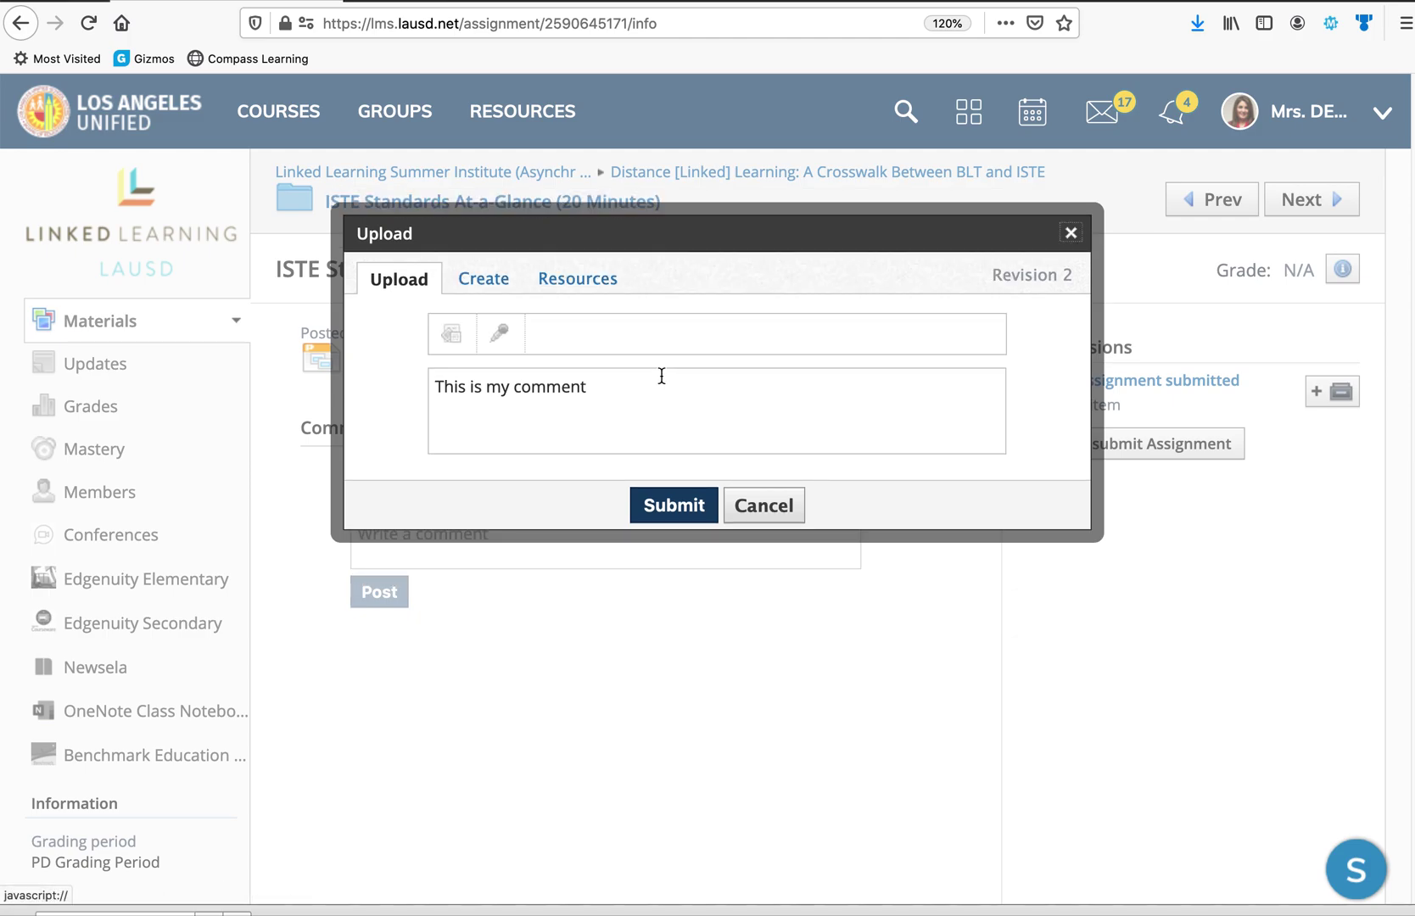
triple_click(661, 386)
key(BackSpace)
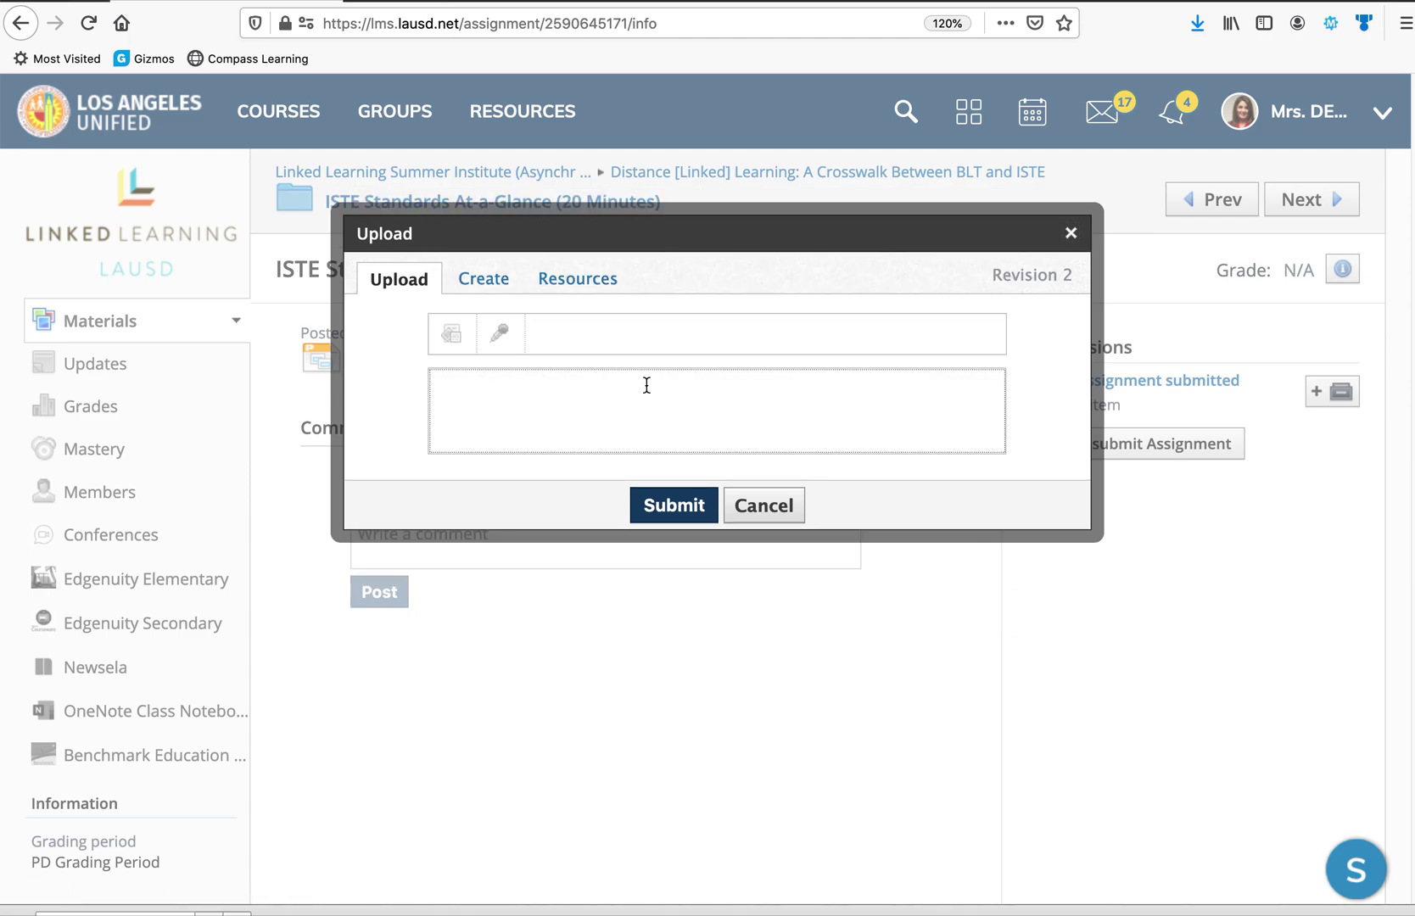
click(500, 338)
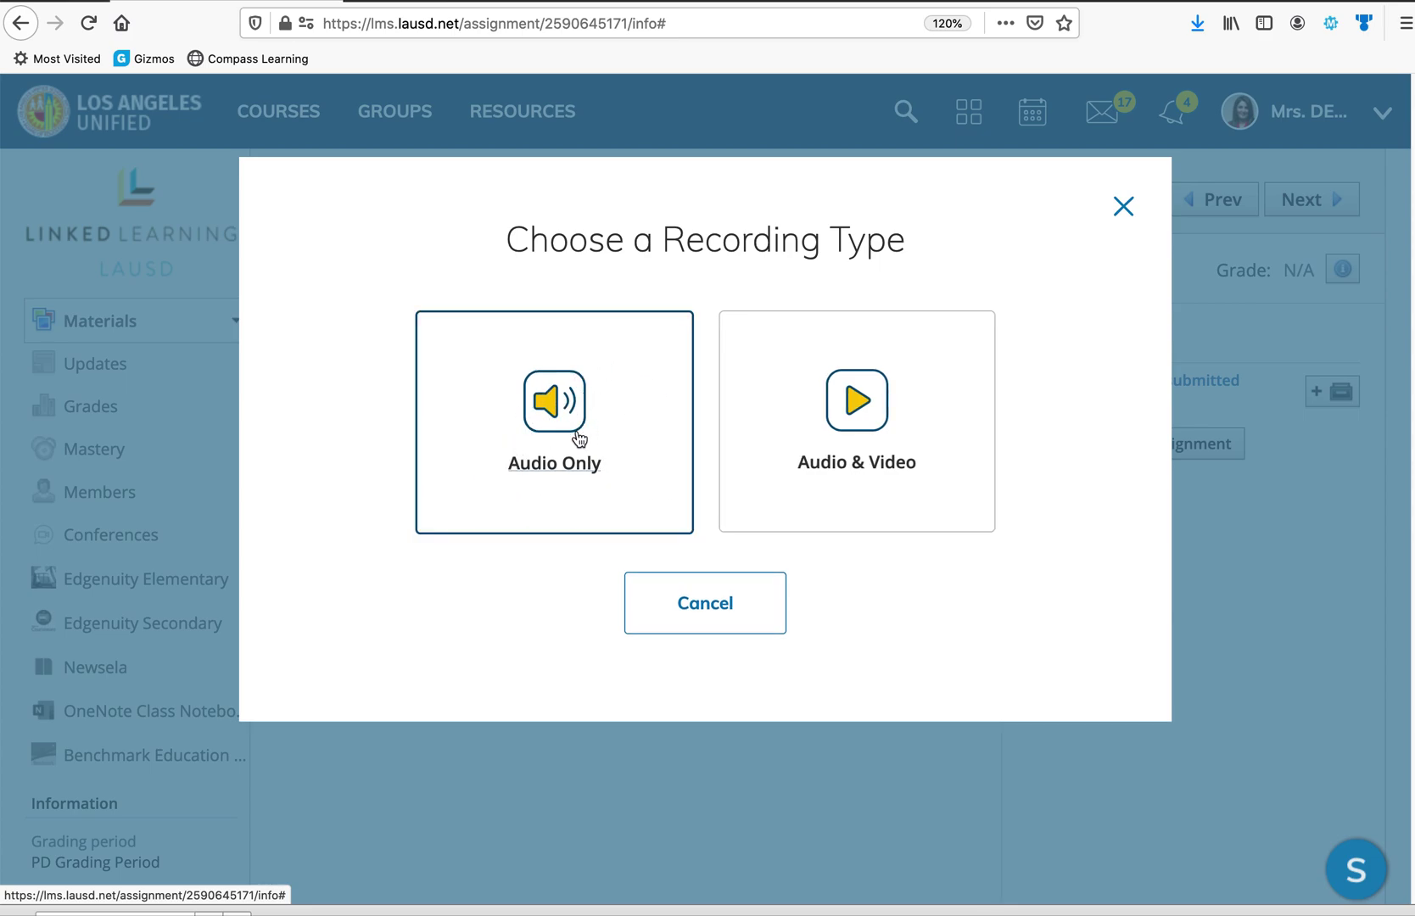
click(1124, 207)
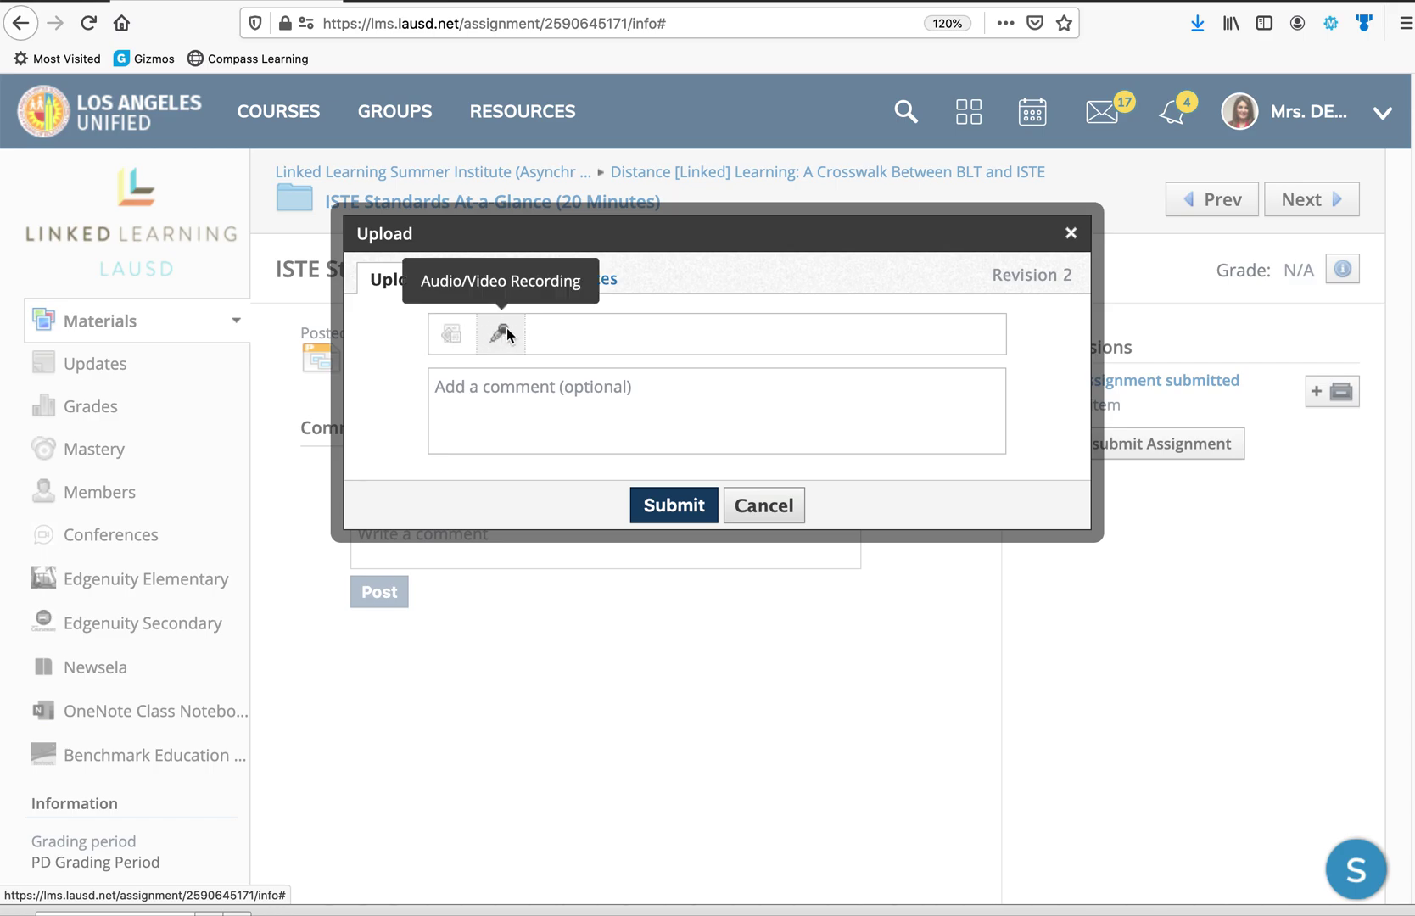
click(517, 384)
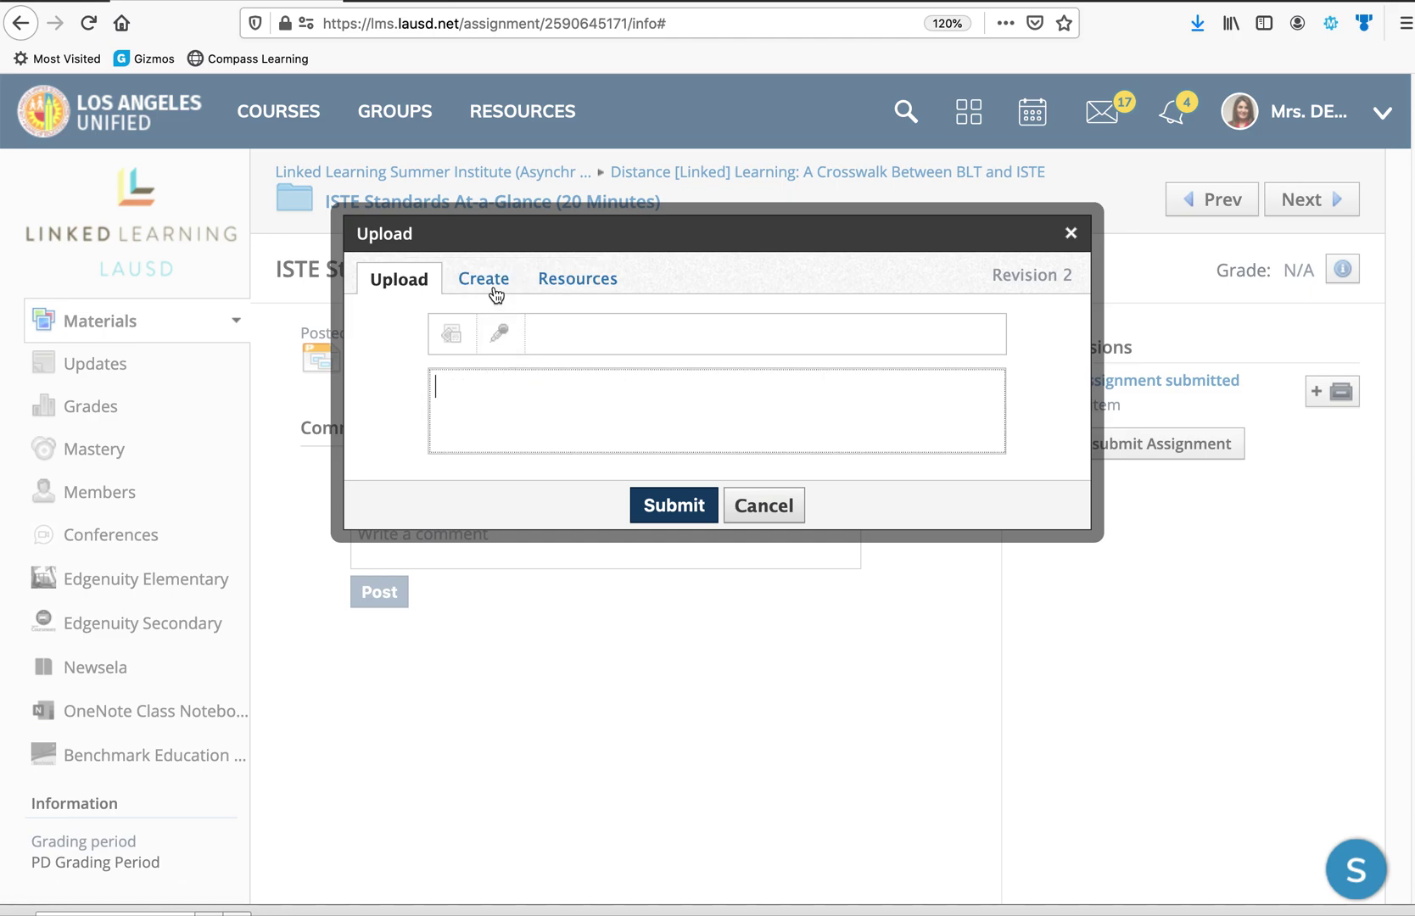
Write 'This is my answer' in the Create editor, make it bold and a bulleted item
click(493, 286)
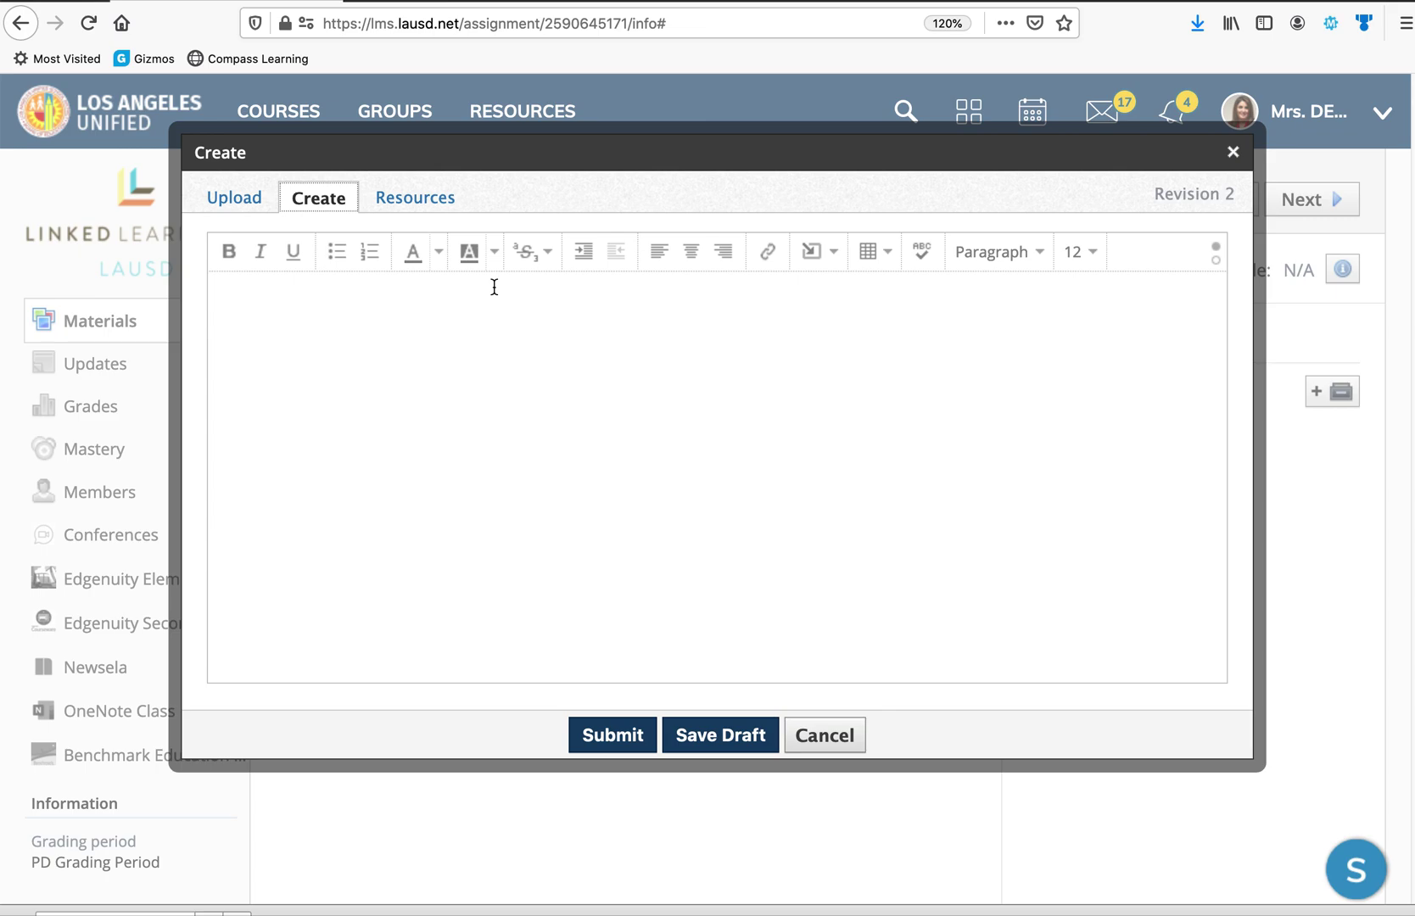
click(321, 284)
text(This is my )
text(answer)
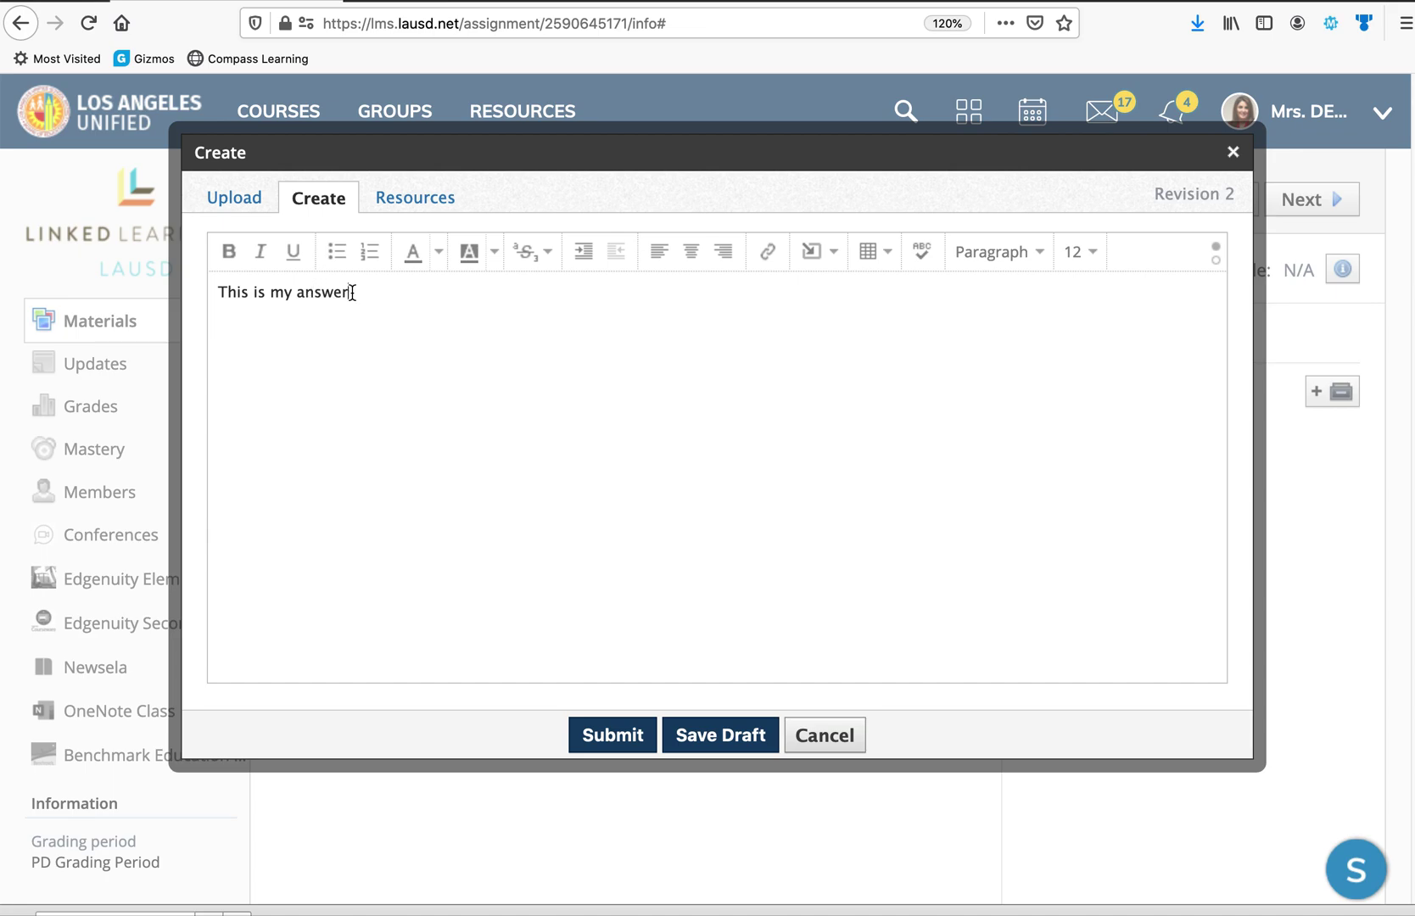
triple_click(351, 292)
click(243, 268)
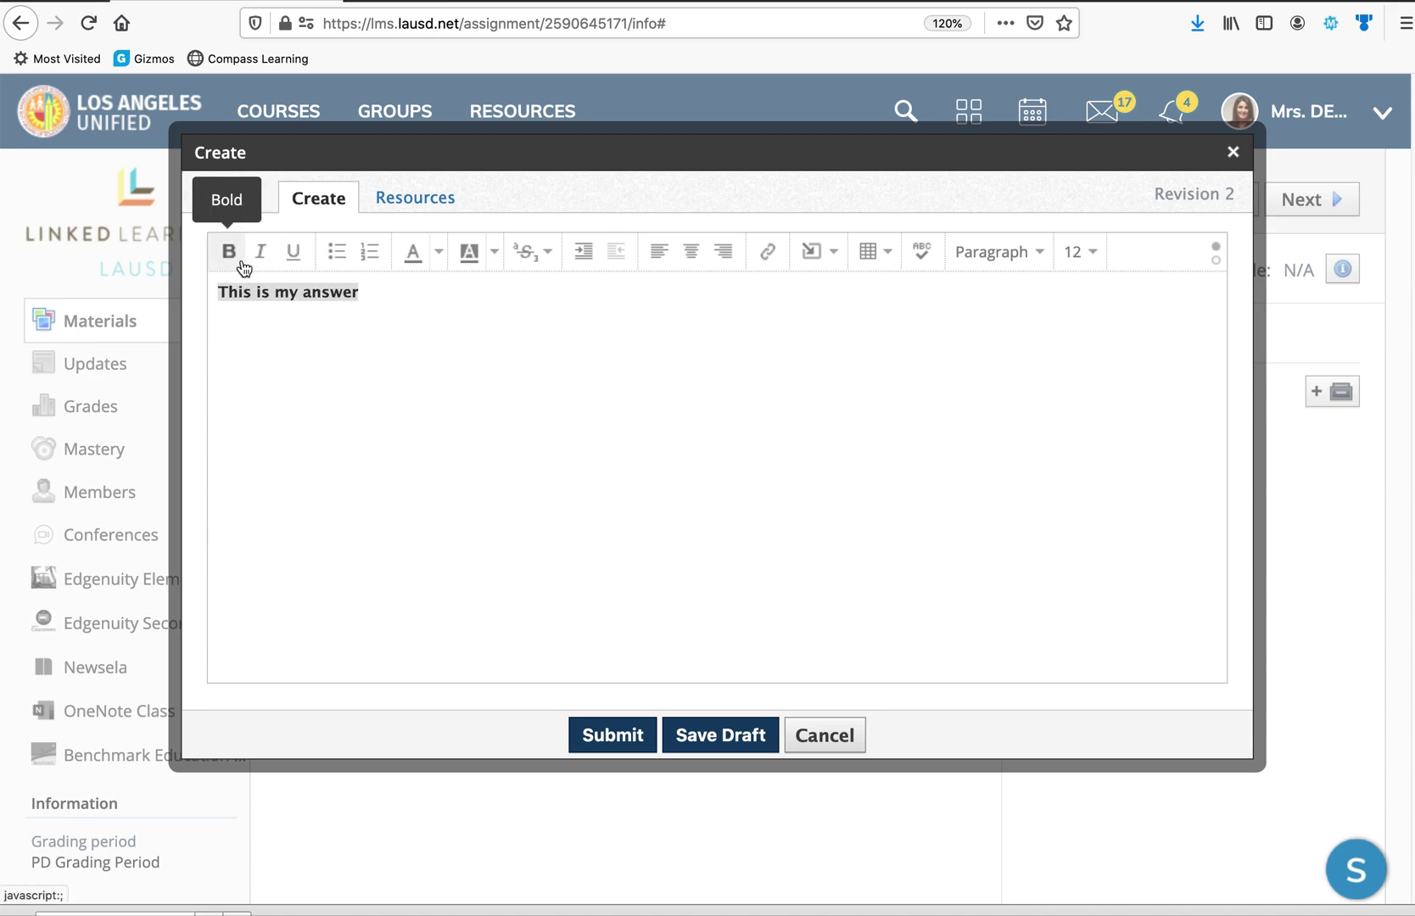
click(336, 261)
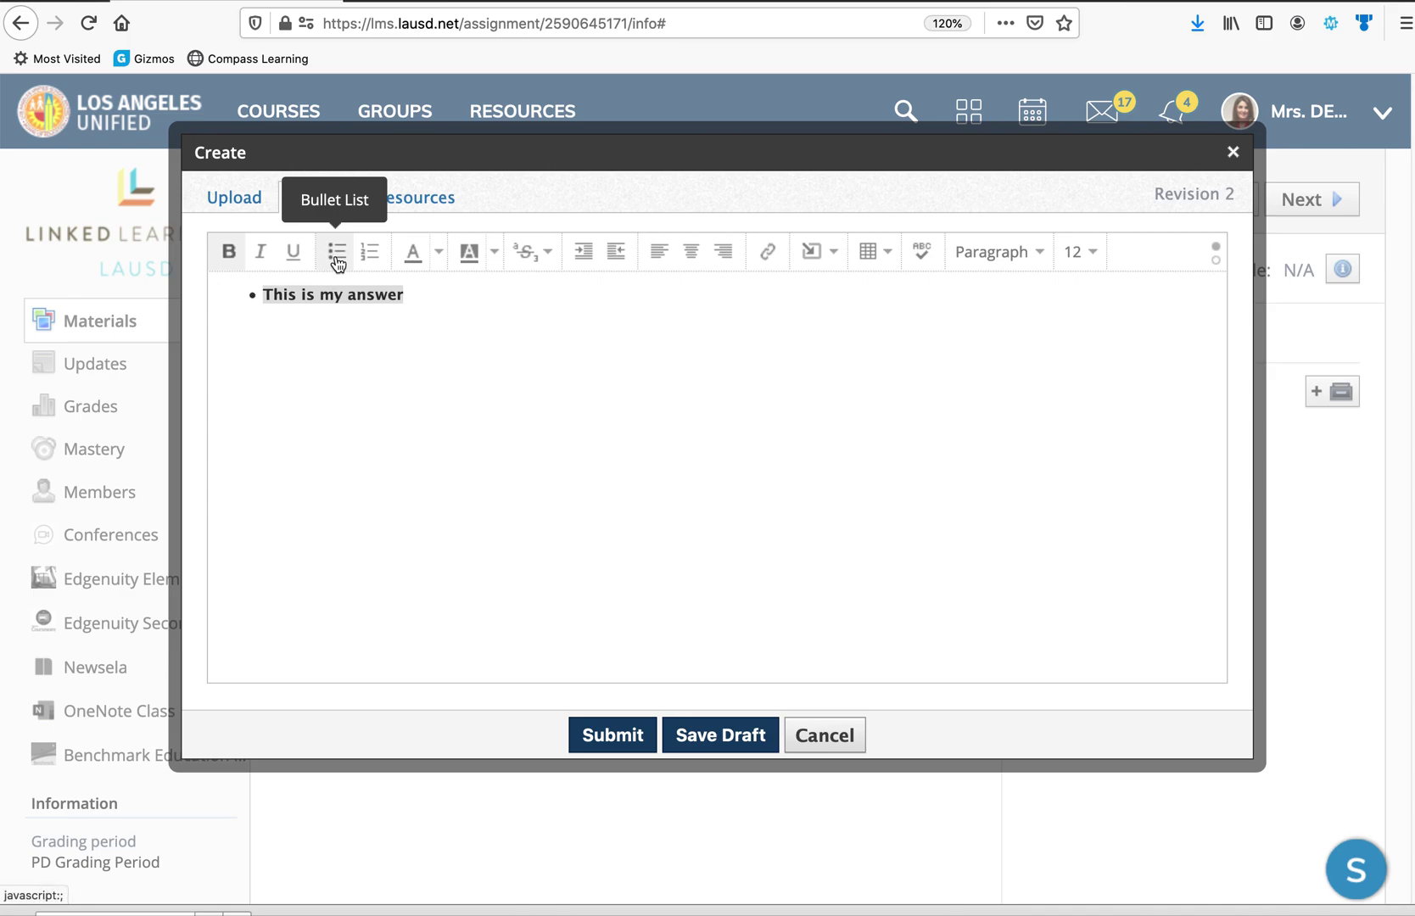
Turn on spellcheck and review the available font sizes without changing them
click(929, 269)
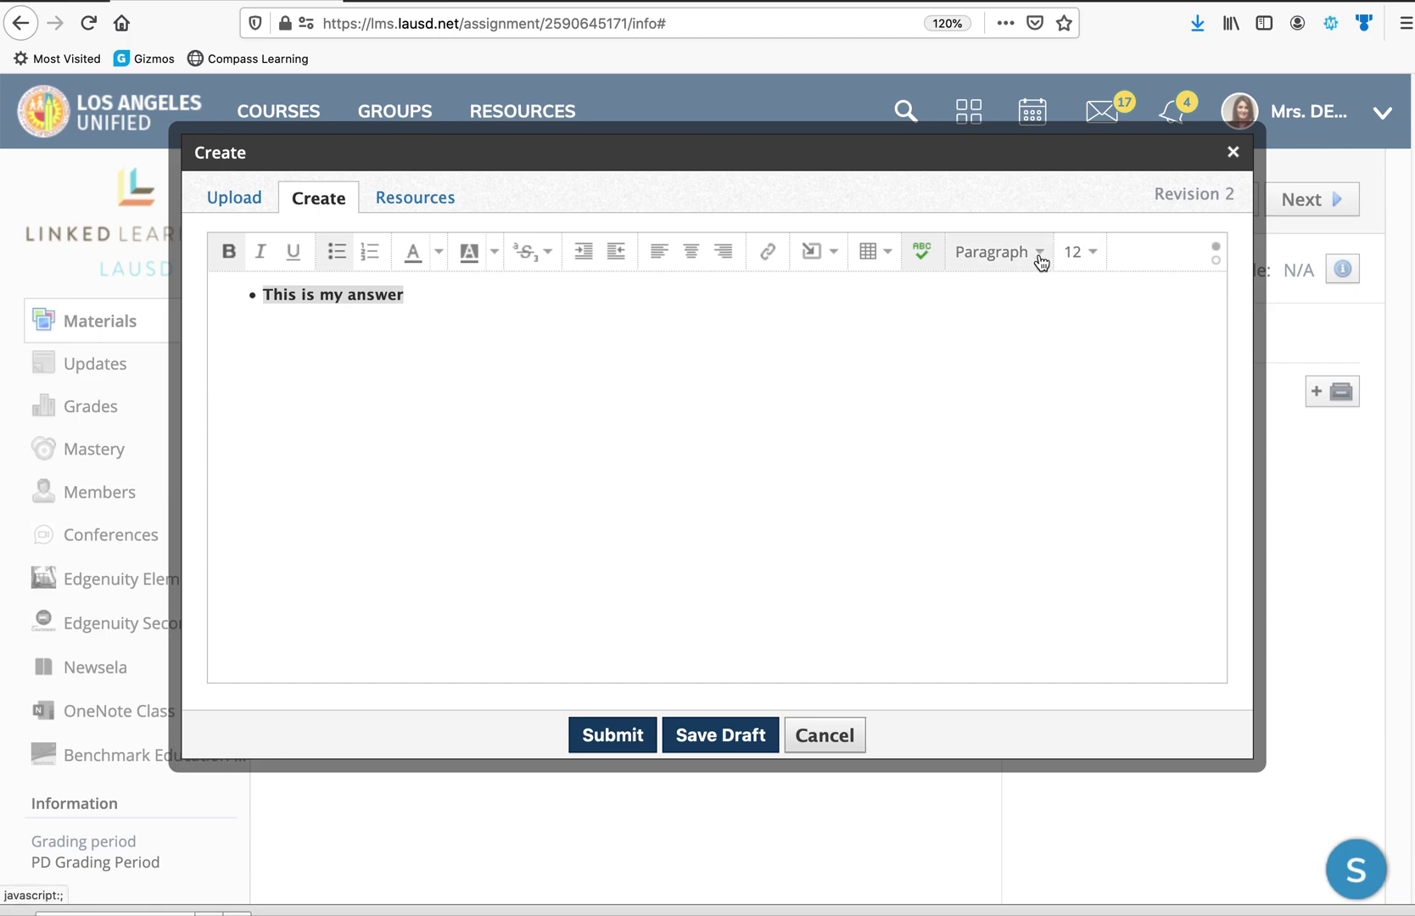
click(1088, 261)
click(1006, 314)
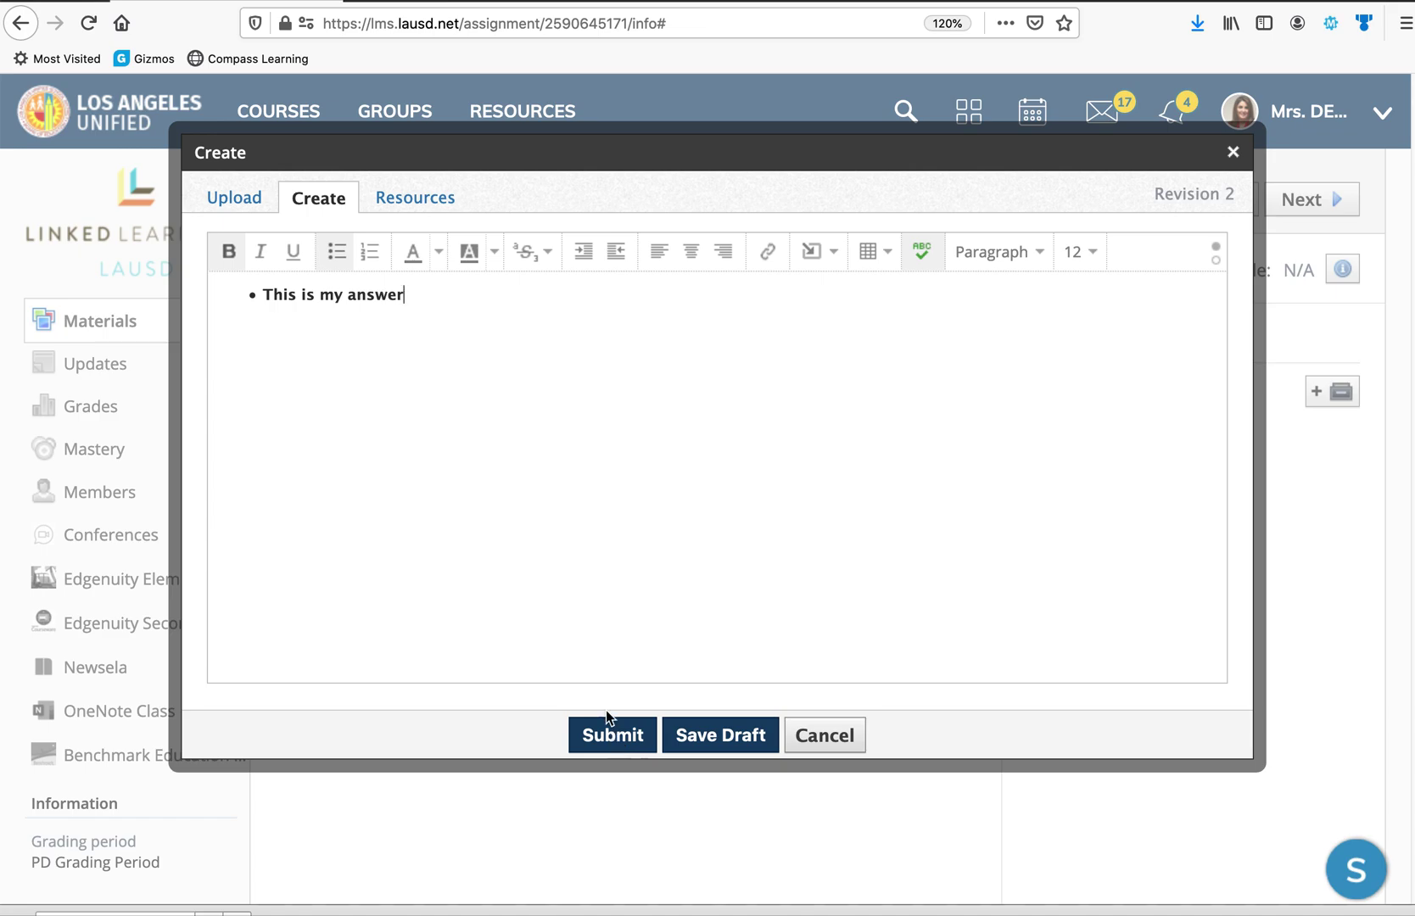
Show the Google Drive resource app files under Resources > Apps
click(421, 210)
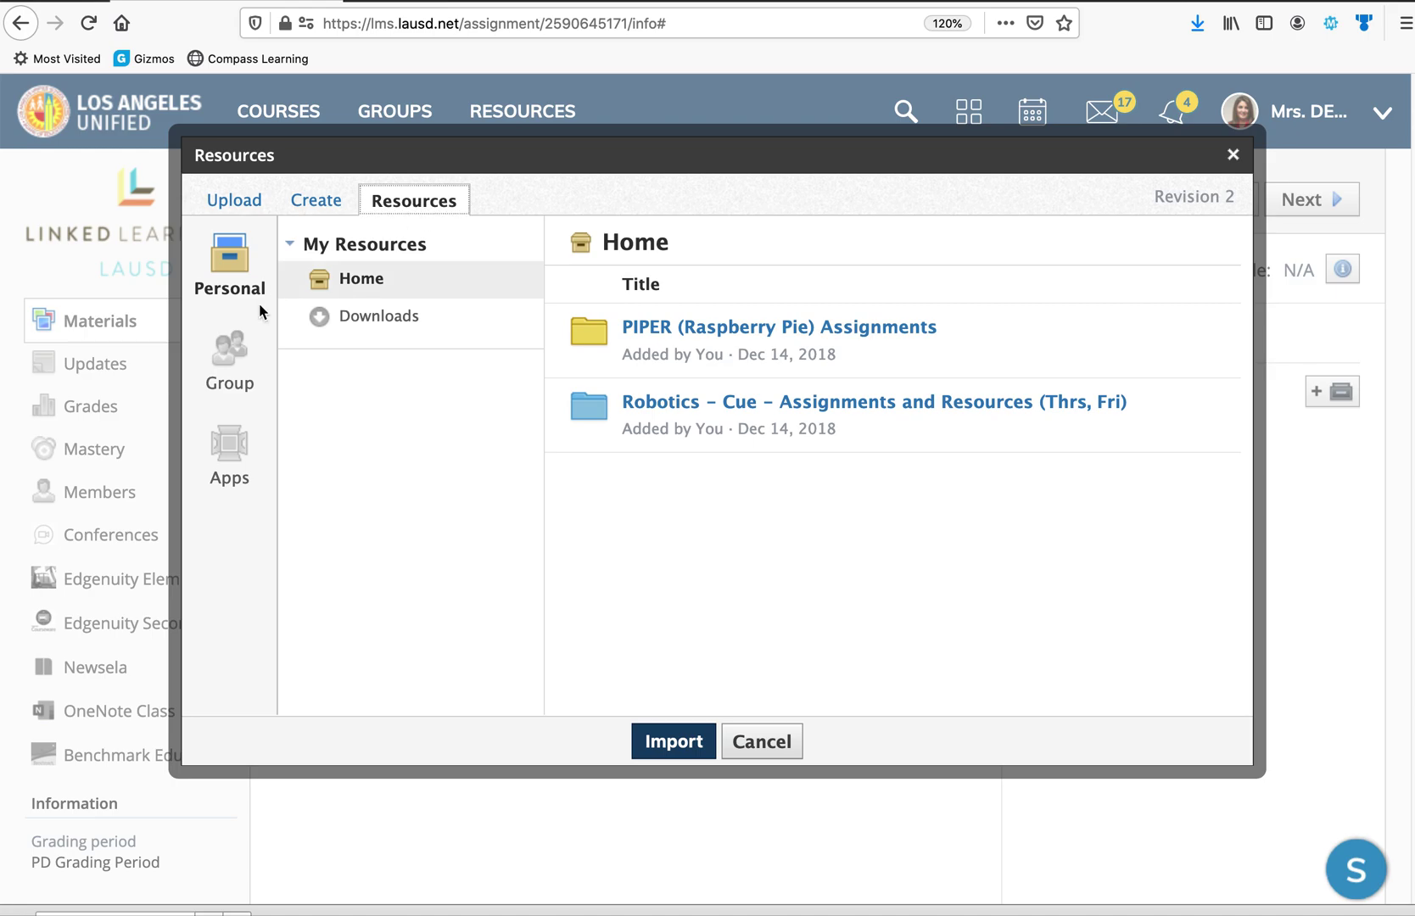
click(227, 454)
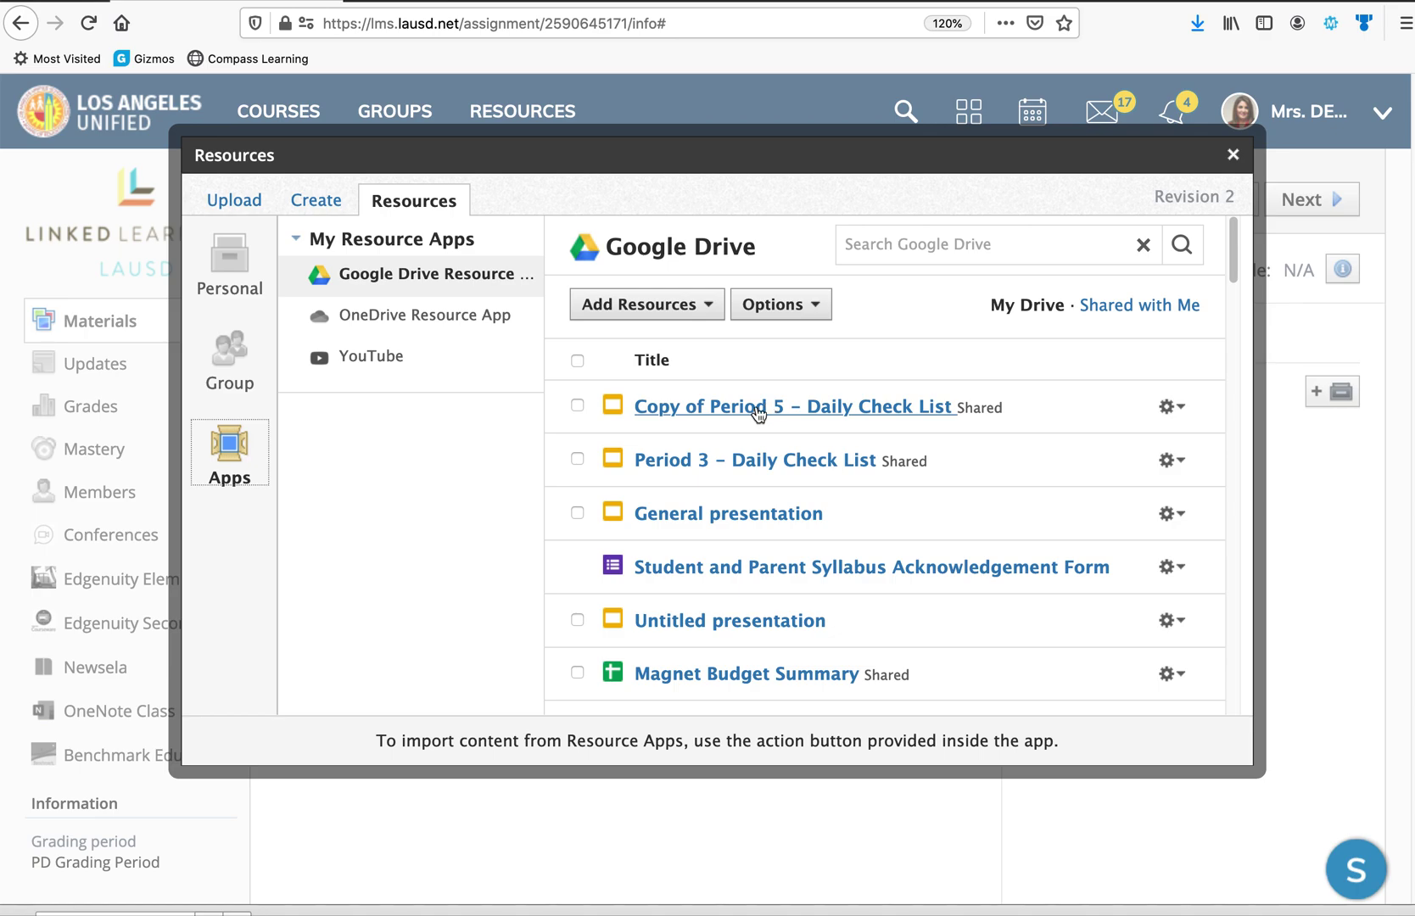
Mark Copy of Period 5 – Daily Check List for import and review the import choices
click(576, 406)
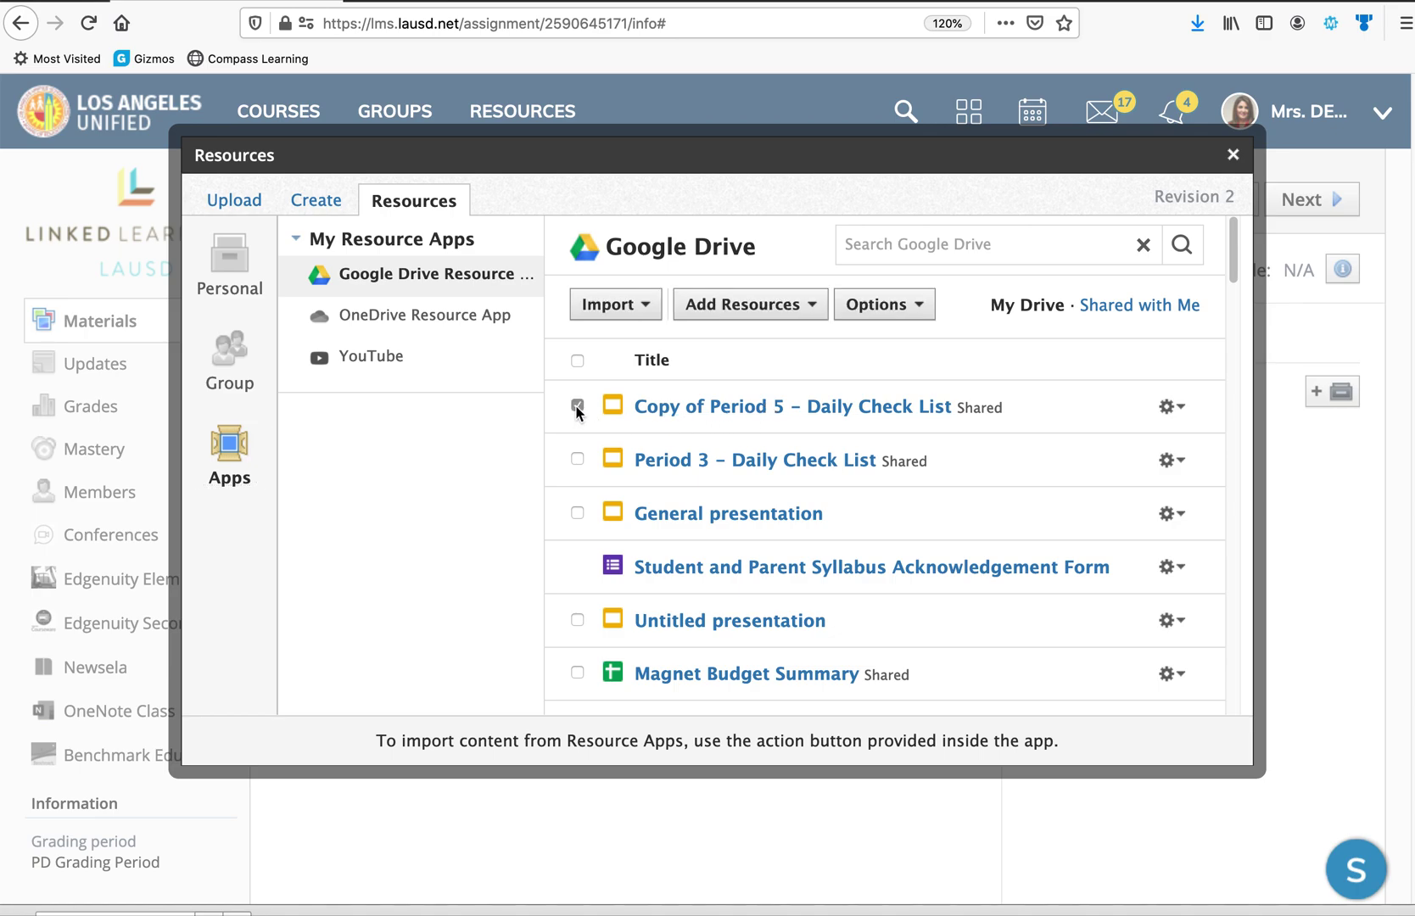
click(642, 310)
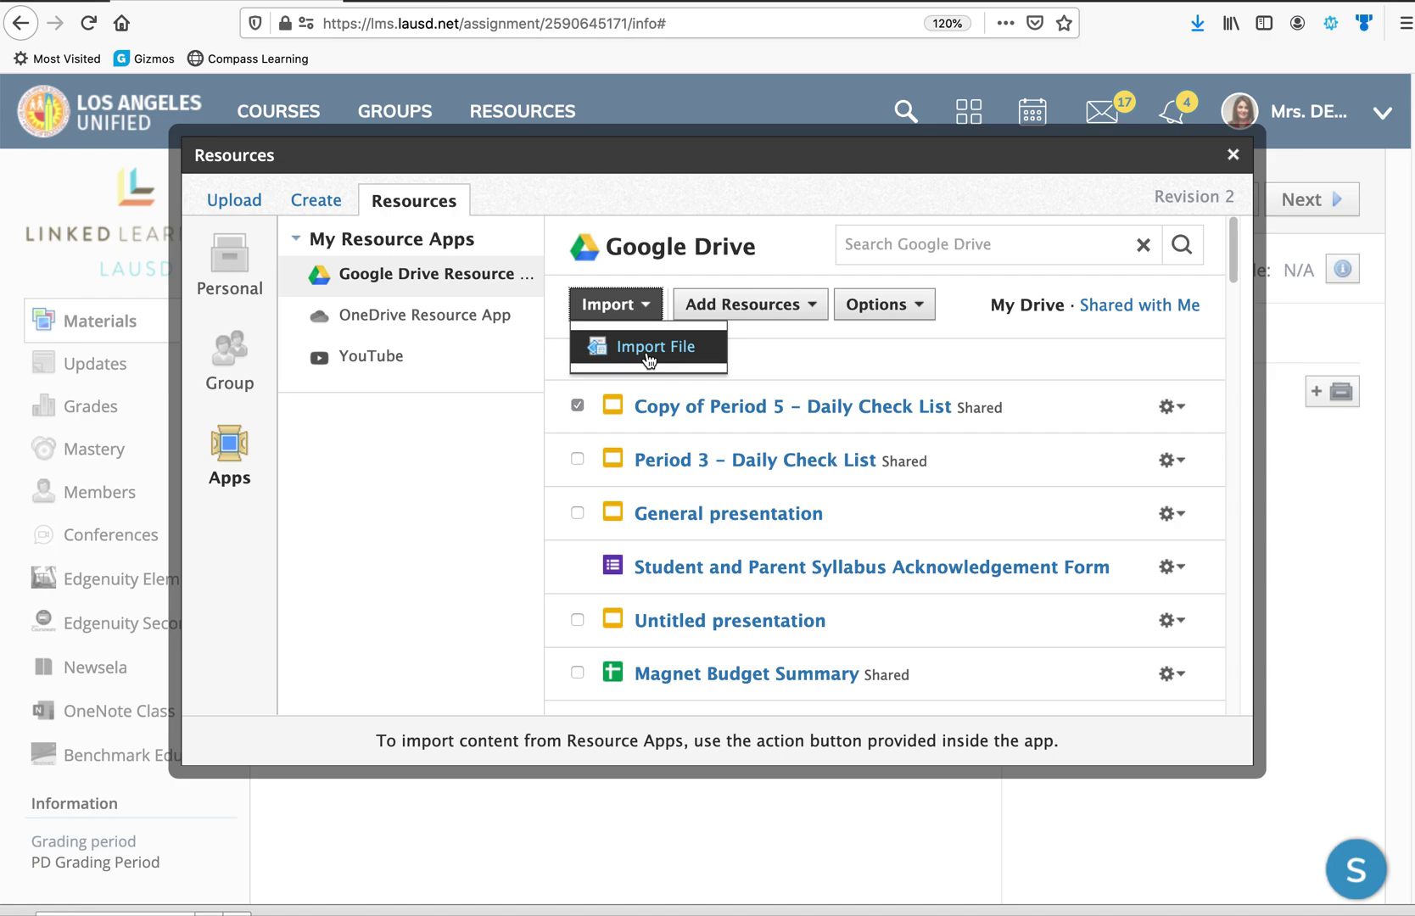
click(825, 324)
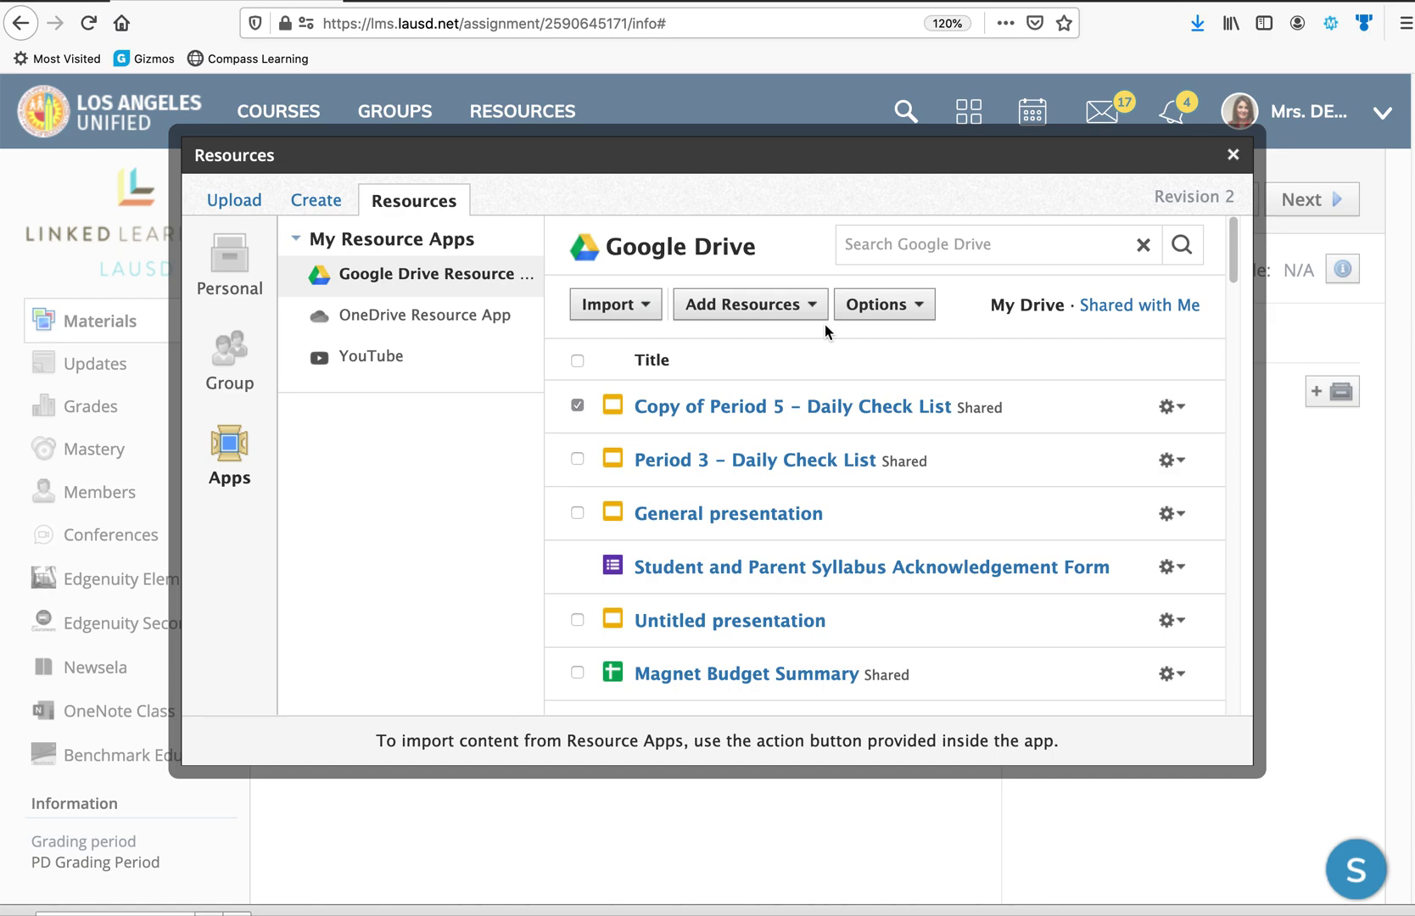
Review the Google Drive account options, then bring up the import choices again
click(916, 305)
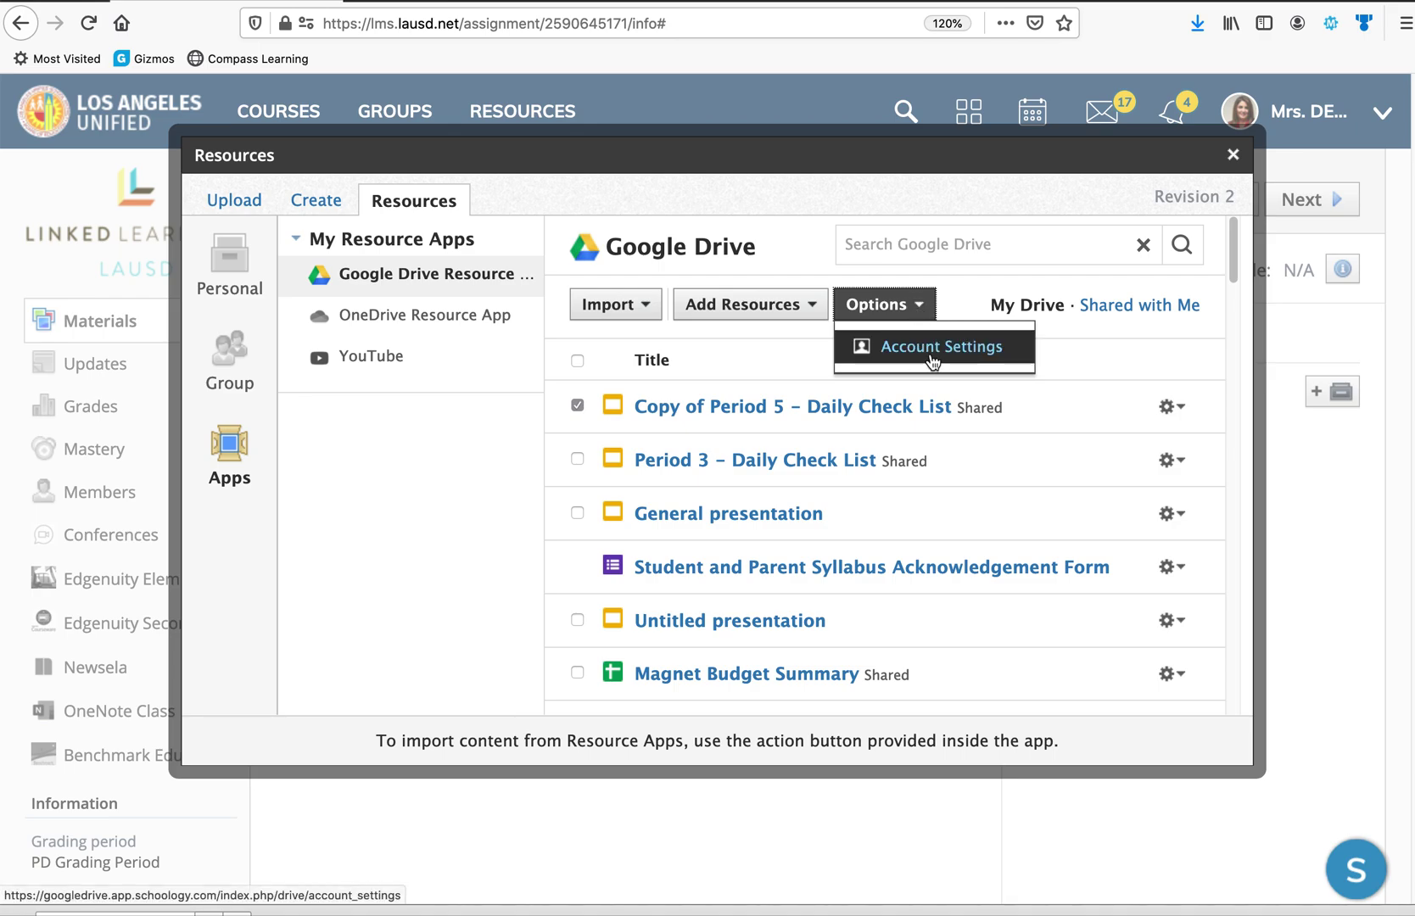
click(775, 338)
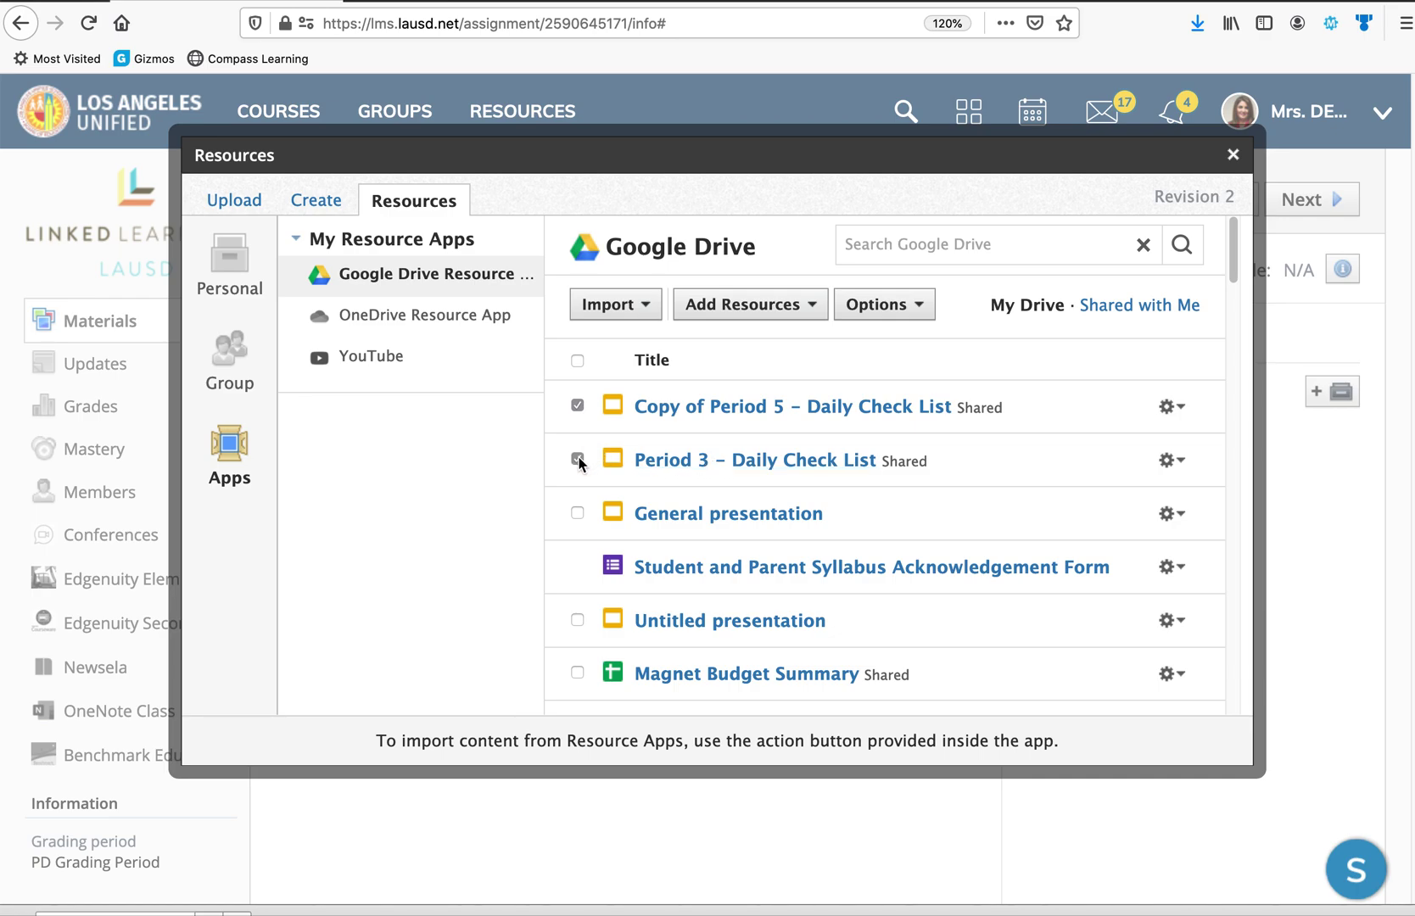
click(648, 303)
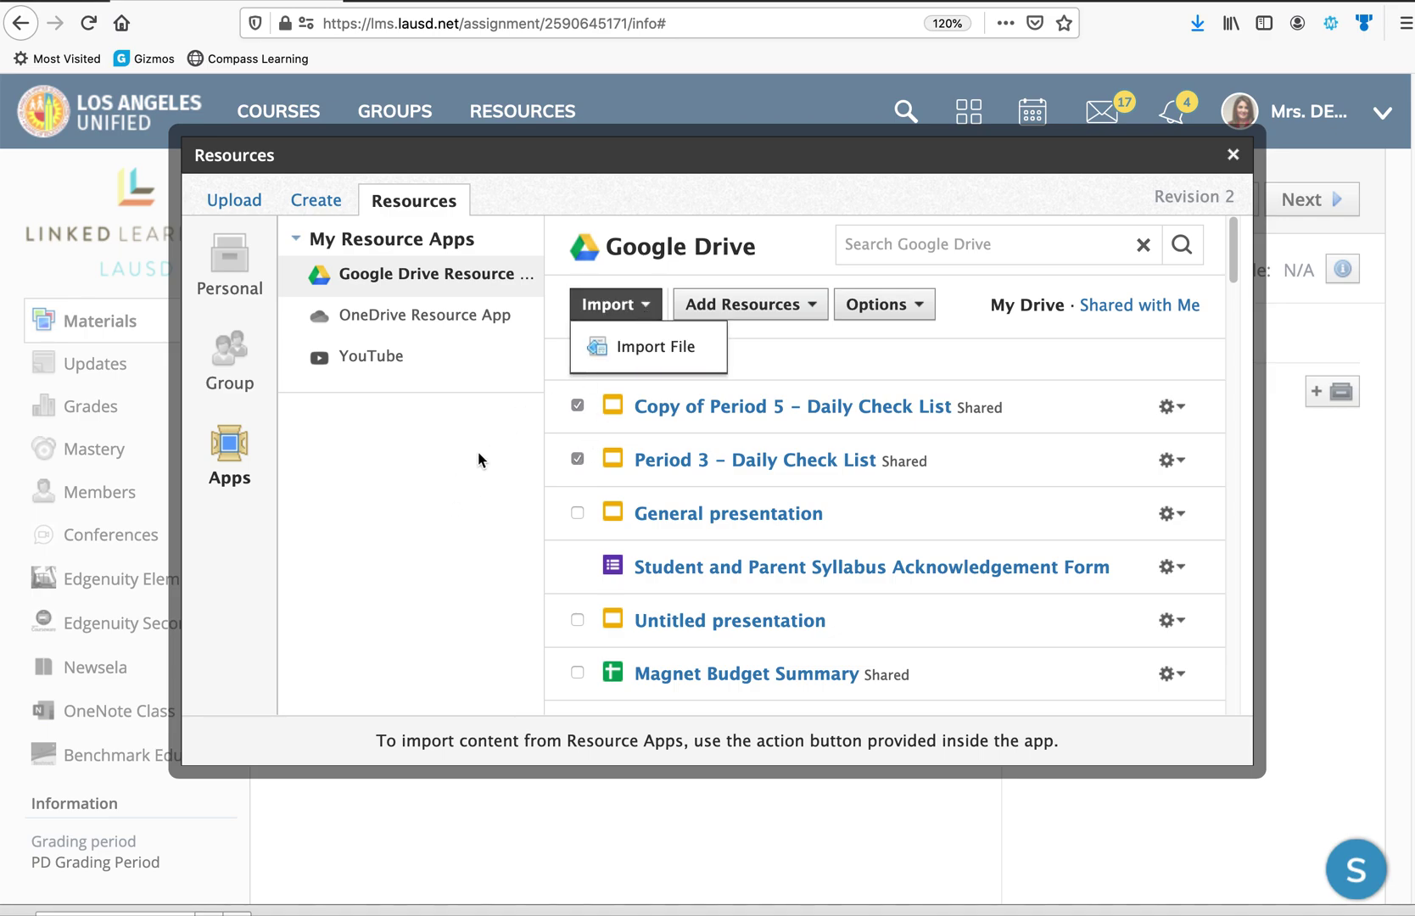
Return to the Create editor and add a new bullet line after the answer
click(242, 207)
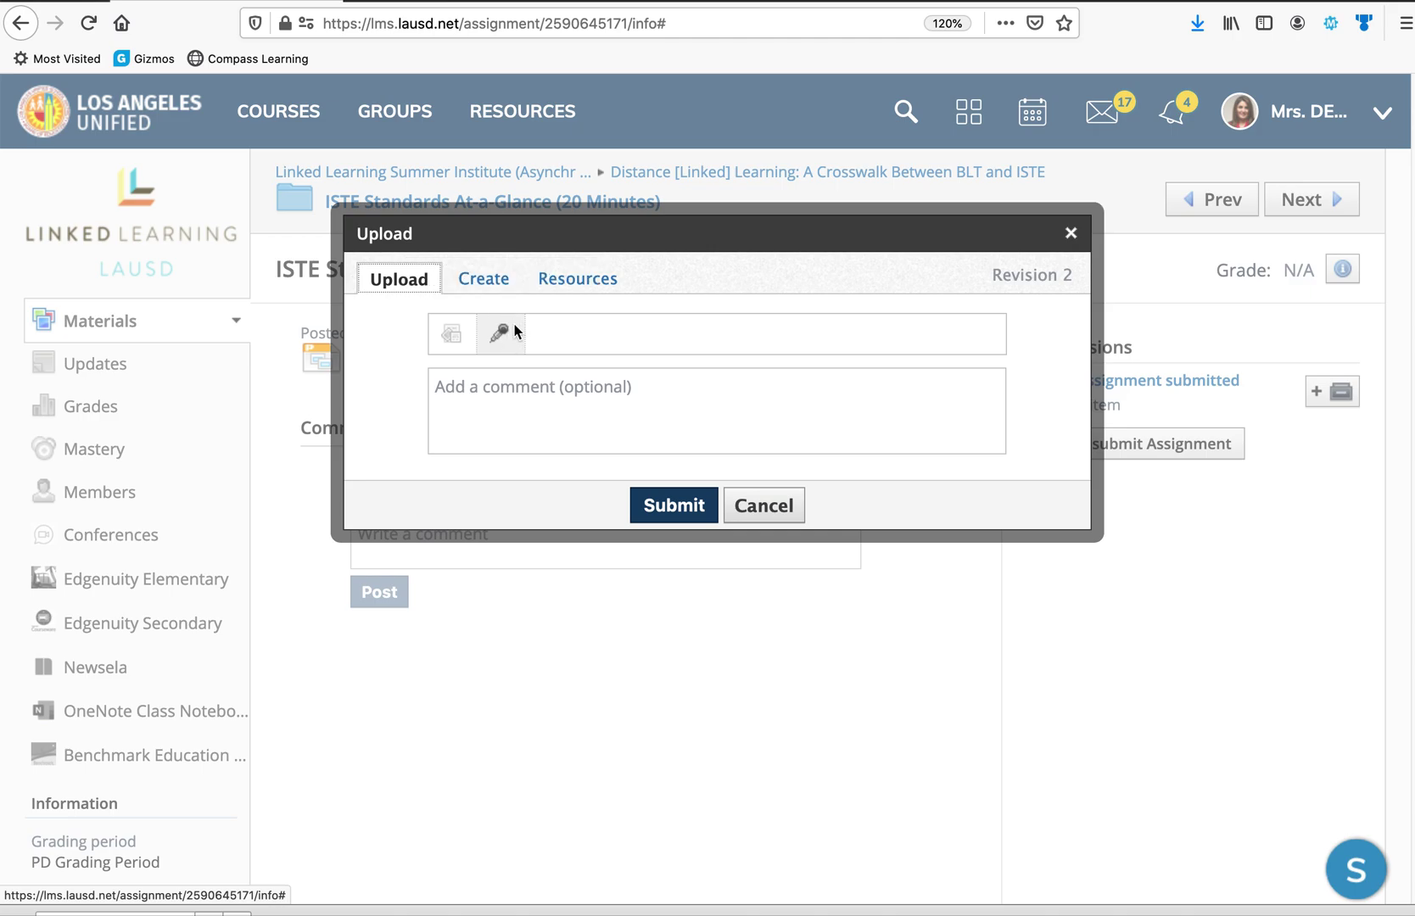
click(465, 280)
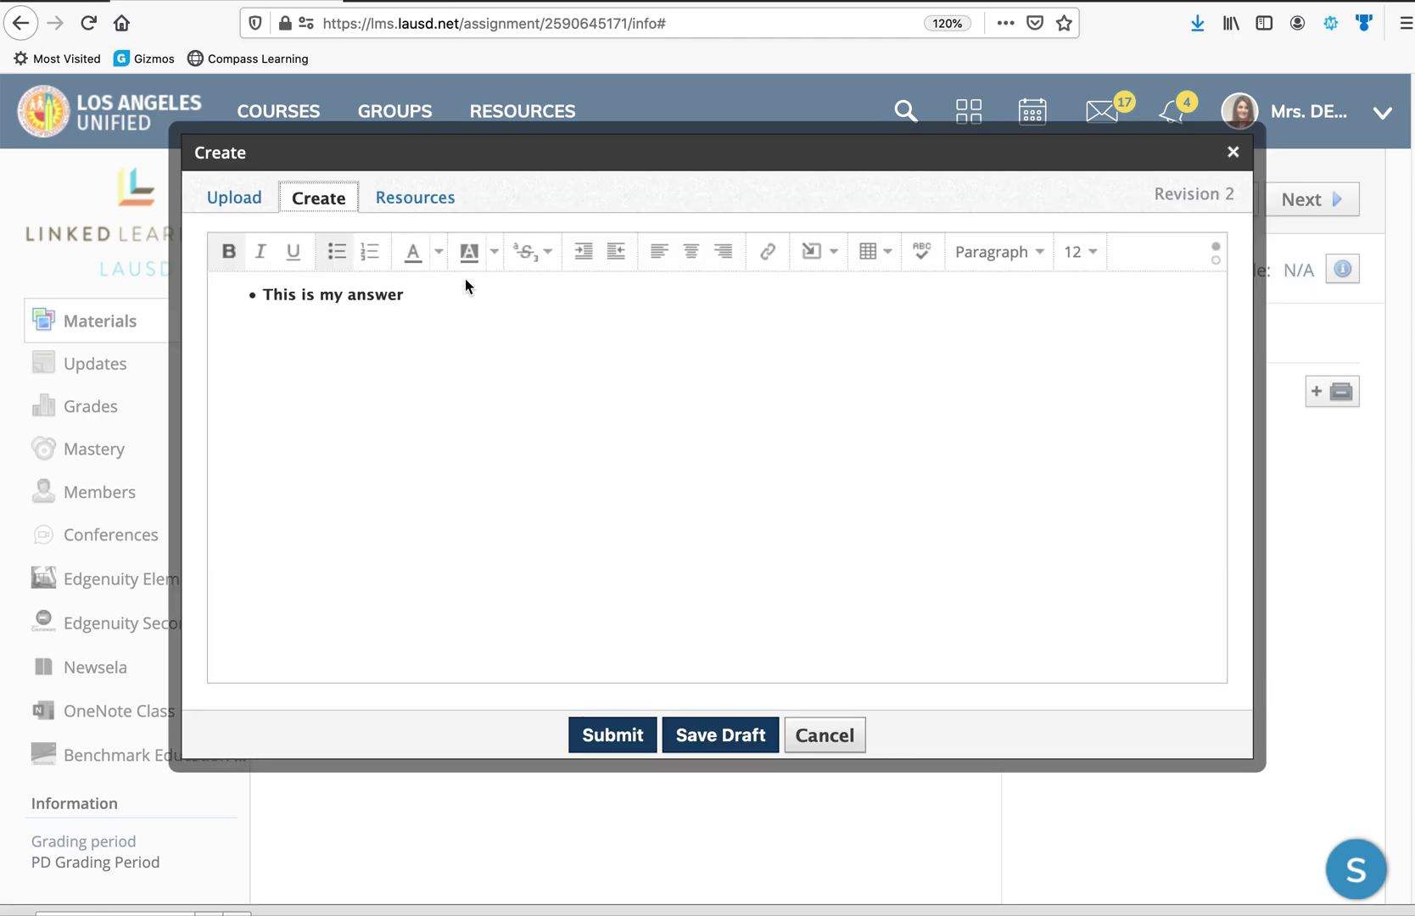
click(464, 347)
key(Return)
Explore inserting an image or media file, then close it without adding anything
click(832, 255)
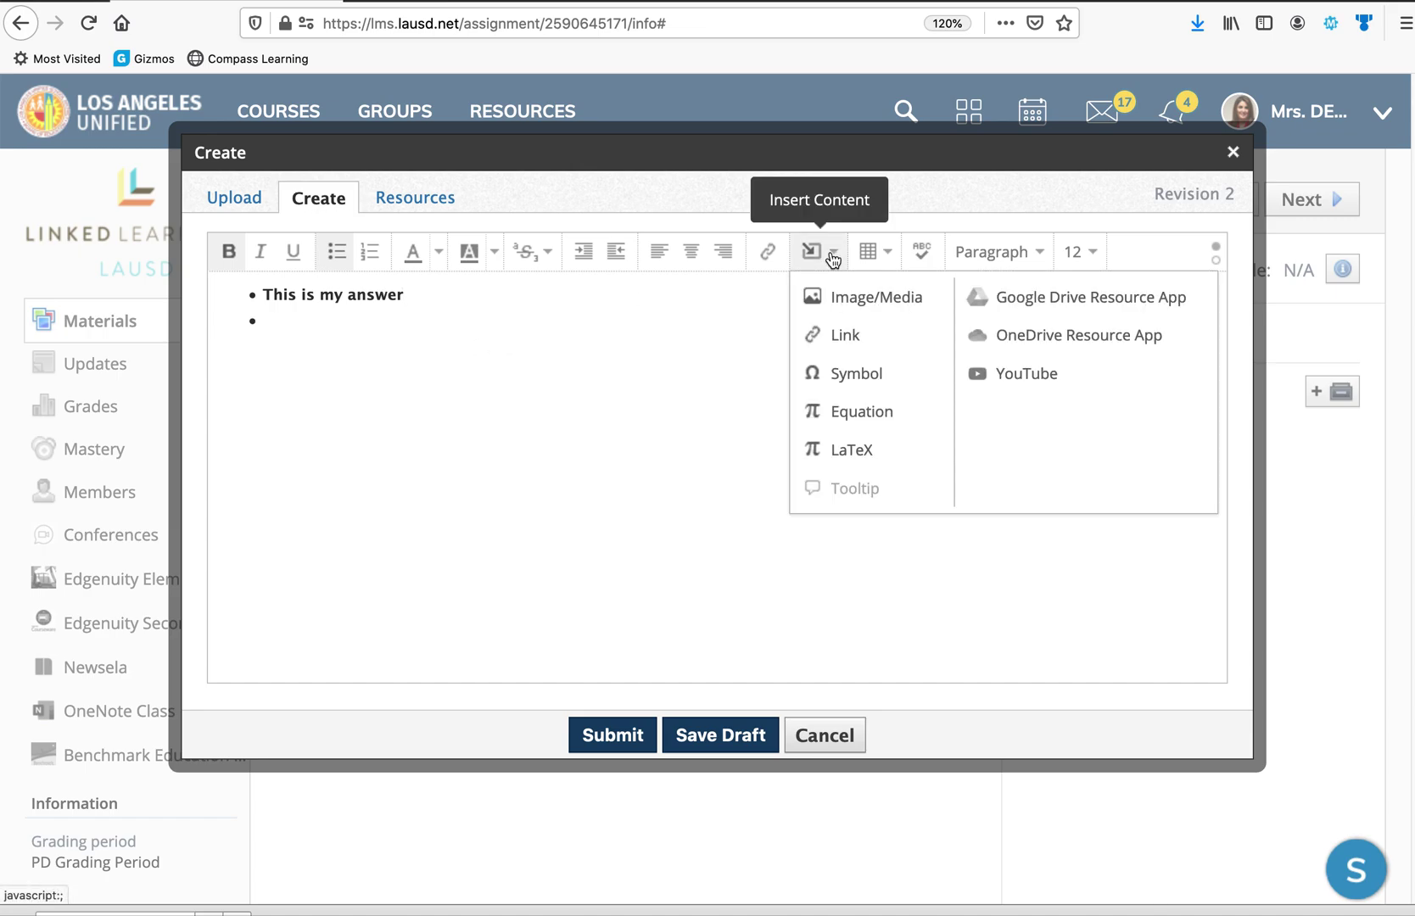
click(884, 312)
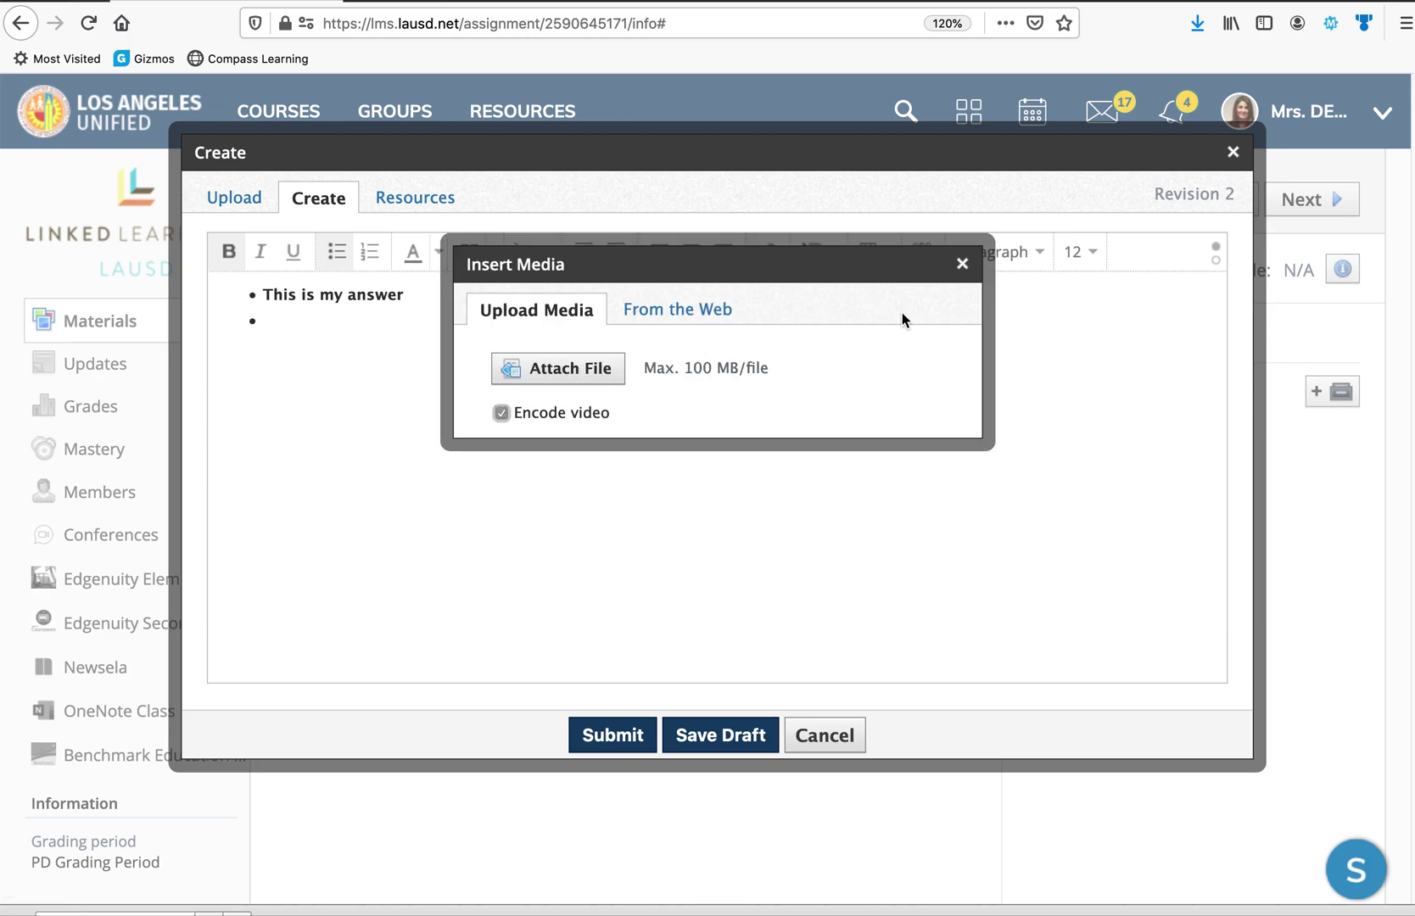
click(962, 263)
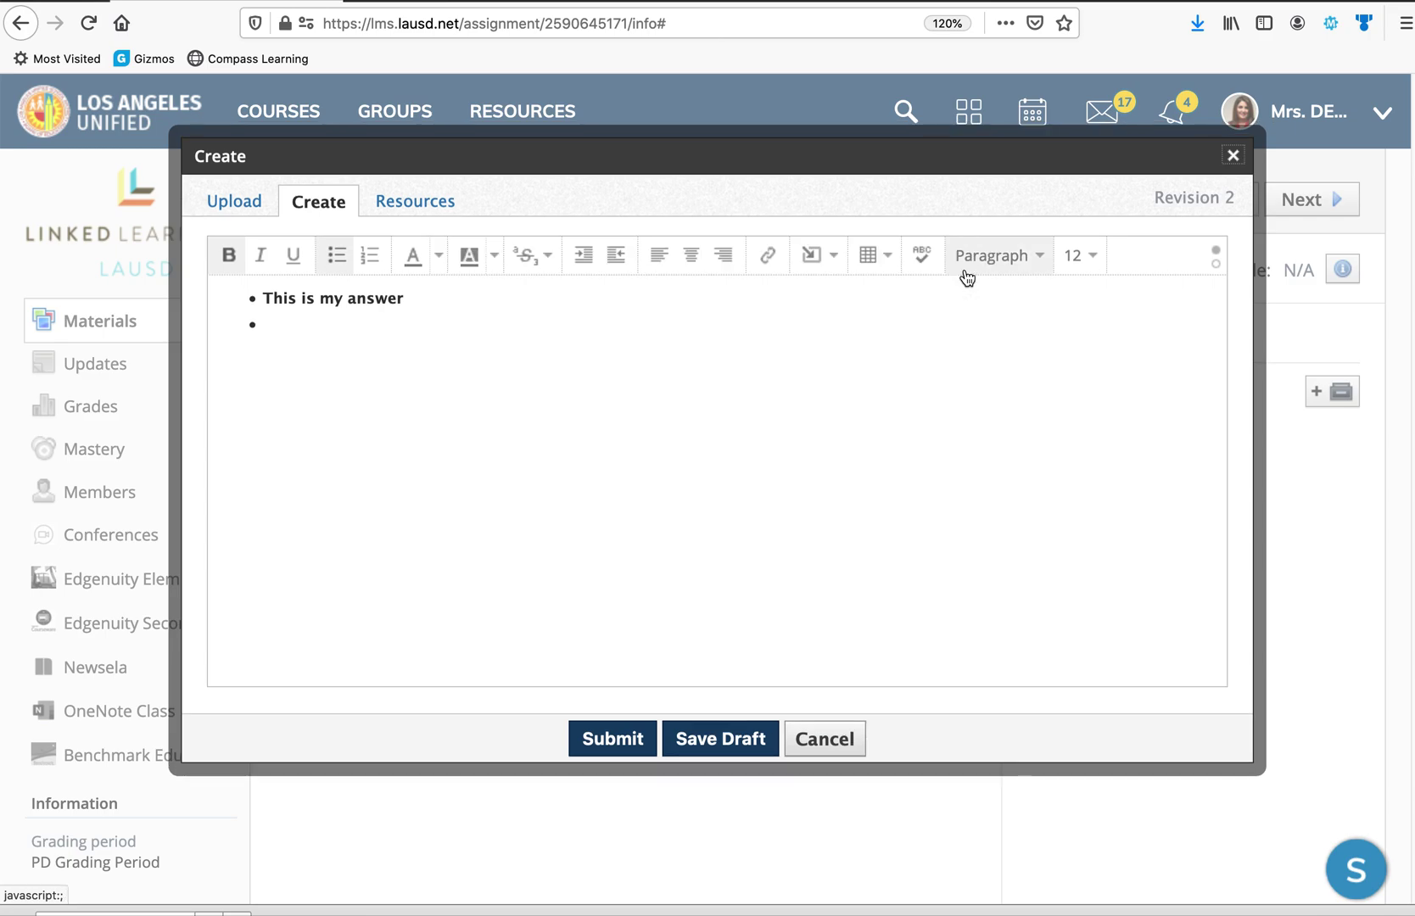
Return to Google Drive resources, re-check Copy of Period 5 – Daily Check List and bring up the import choices
click(382, 201)
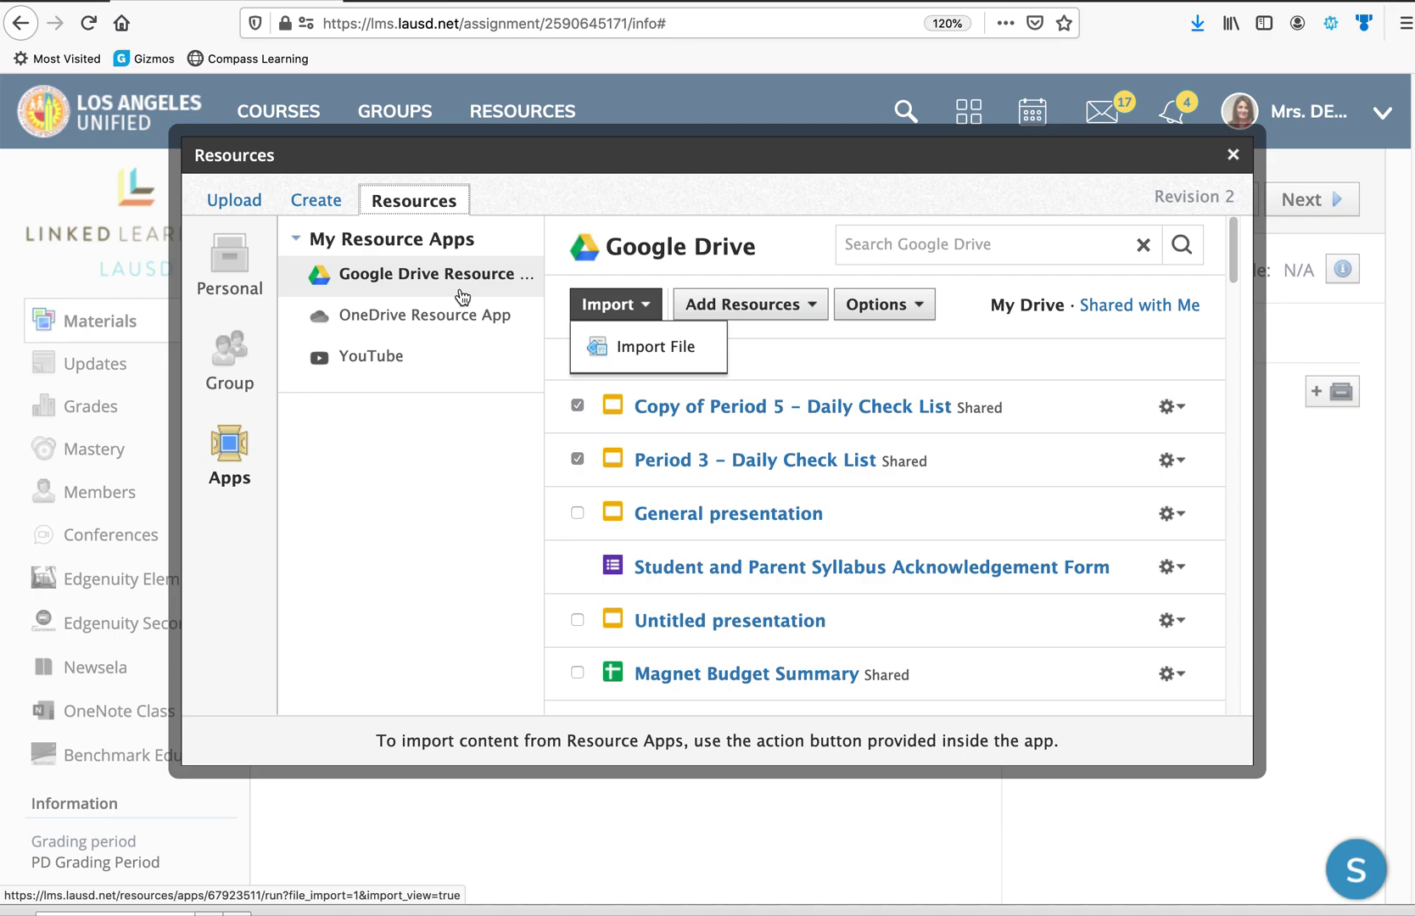
click(578, 408)
click(578, 408)
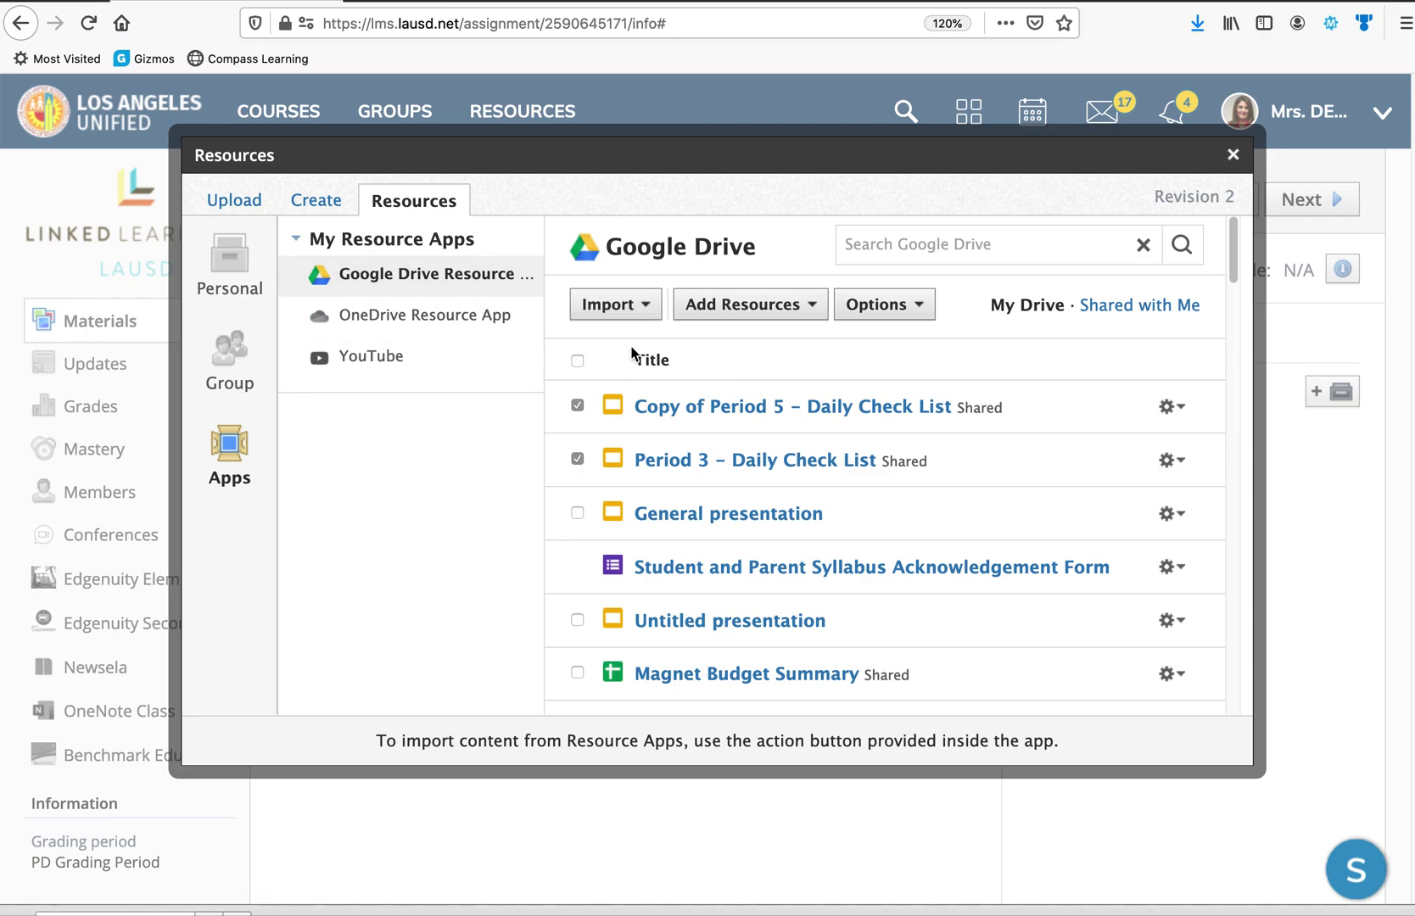
click(647, 317)
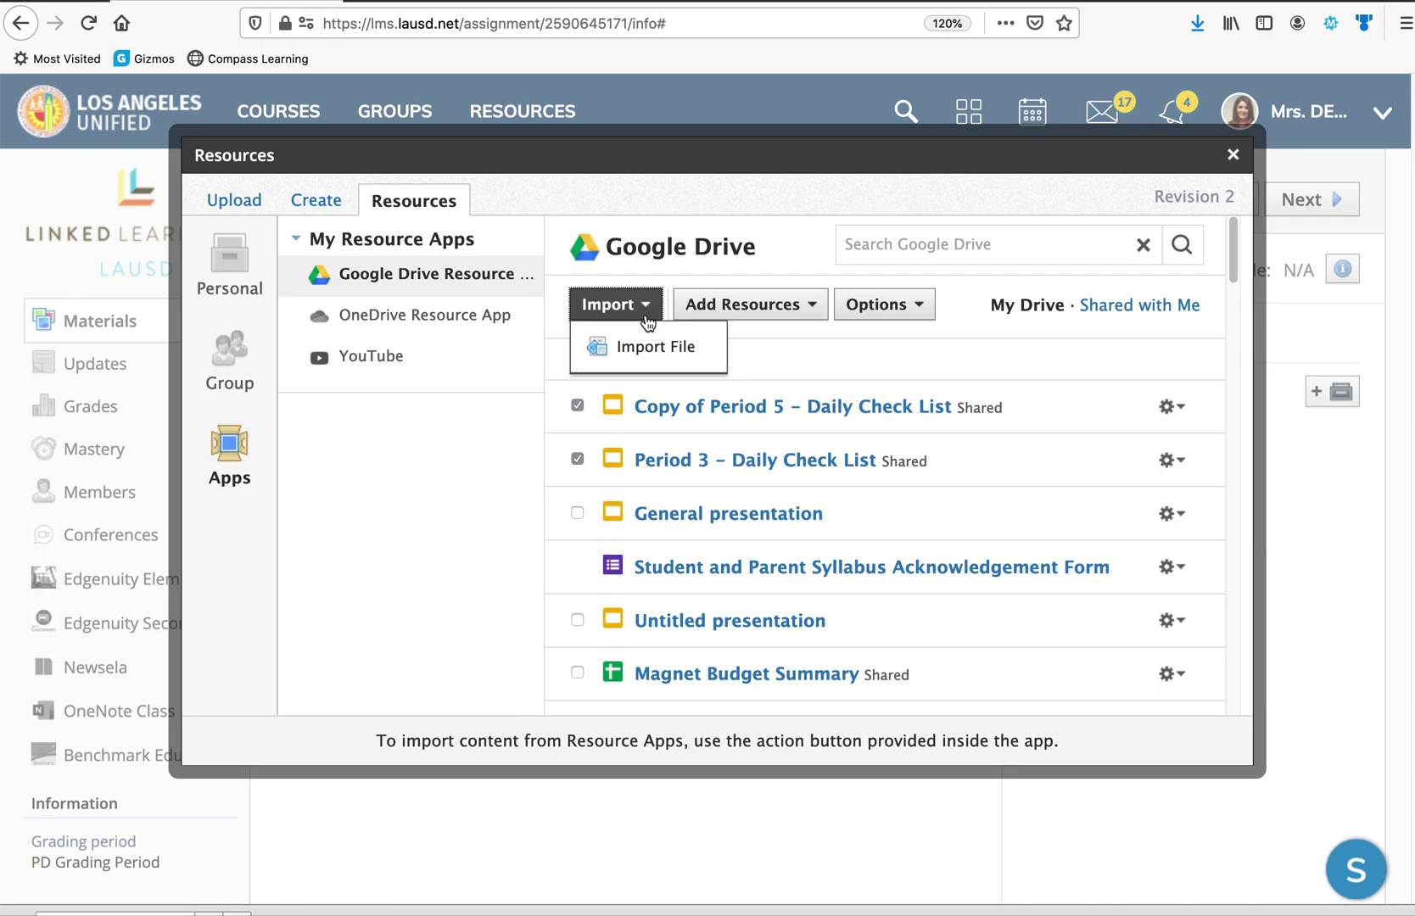